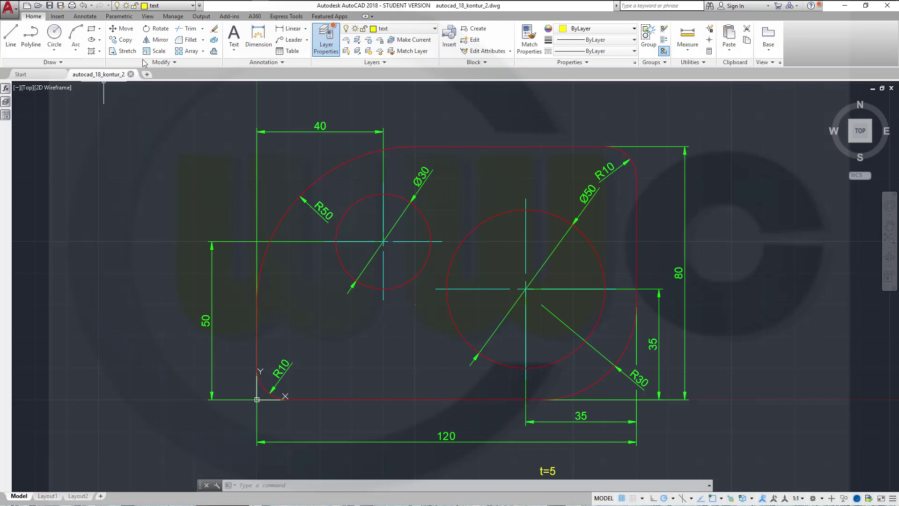
Review the layer list of autocad_18_kontur_2, close that drawing and start a new one
{"action": "left_click", "coordinate": [178, 5]}
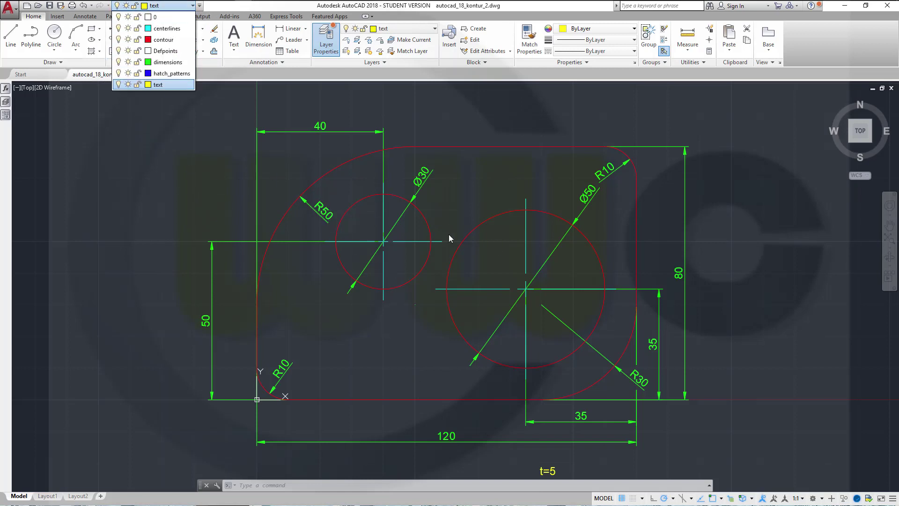
{"action": "left_click", "coordinate": [223, 71]}
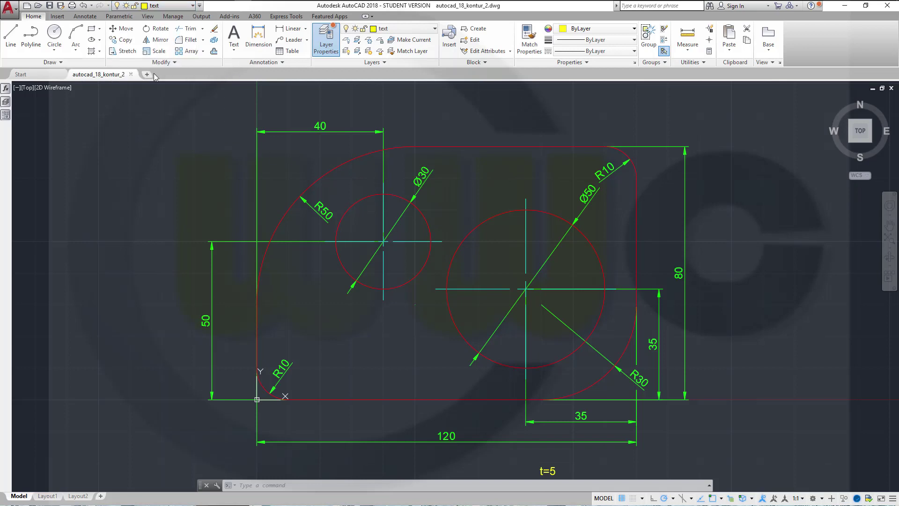
{"action": "left_click", "coordinate": [131, 74]}
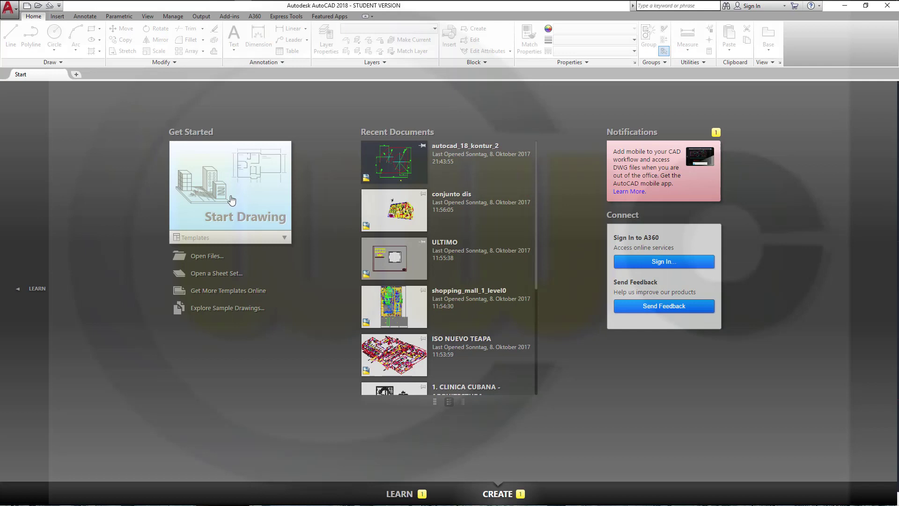
{"action": "left_click", "coordinate": [206, 238]}
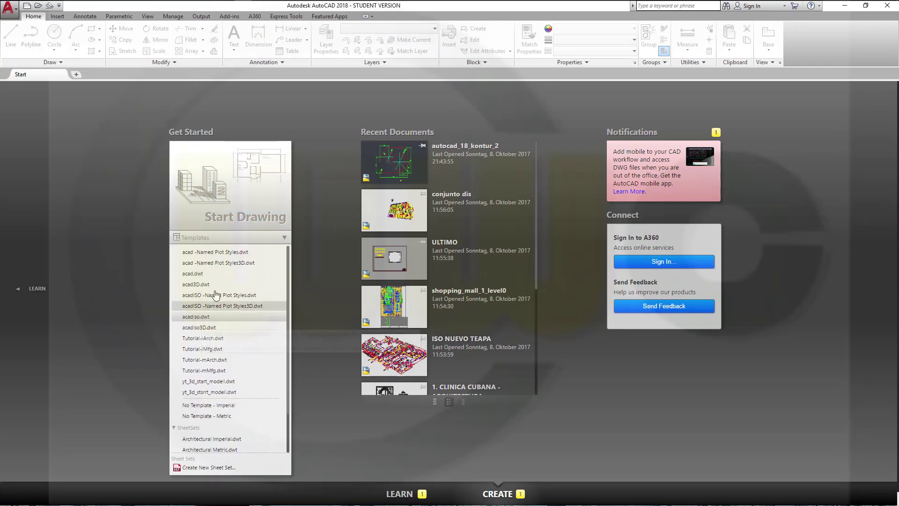
{"action": "left_click", "coordinate": [235, 203]}
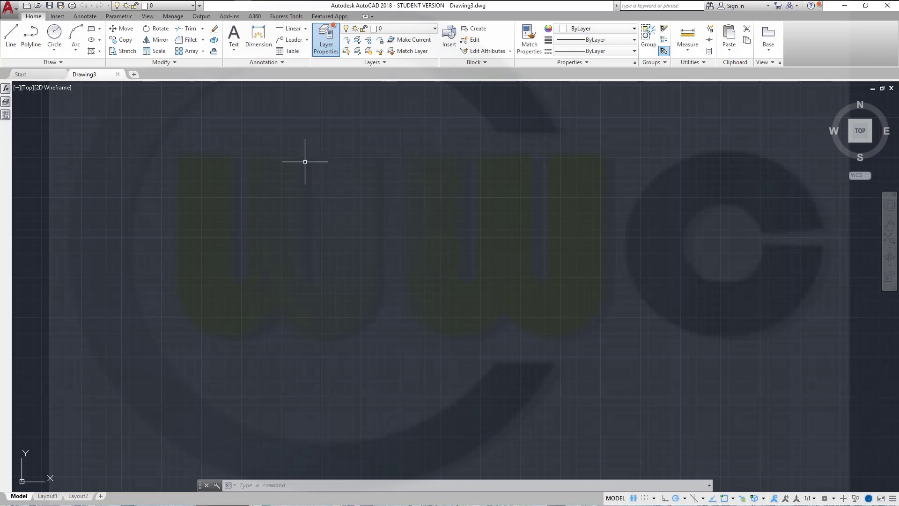
Open DesignCenter and display the layers stored in autocad_18_kontur_2.dwg
{"action": "left_click", "coordinate": [148, 16]}
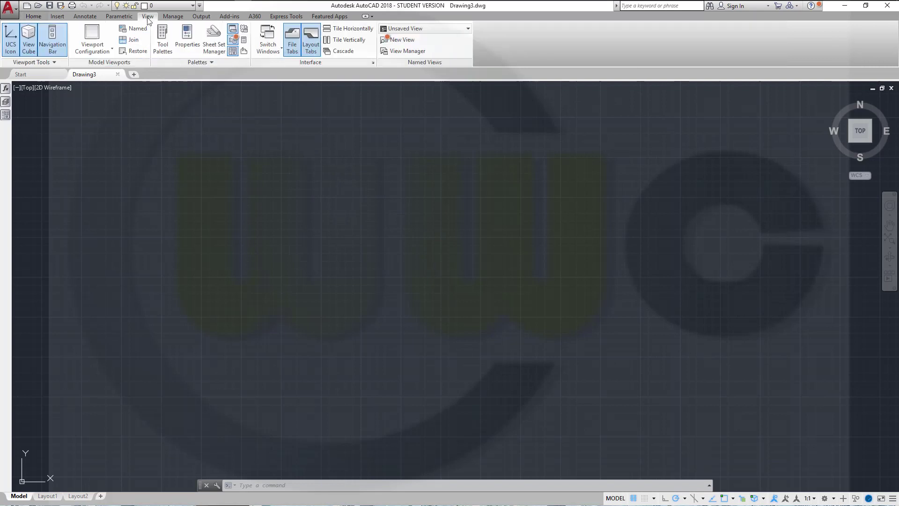
{"action": "left_click", "coordinate": [232, 51]}
{"action": "mouse_move", "coordinate": [5, 116]}
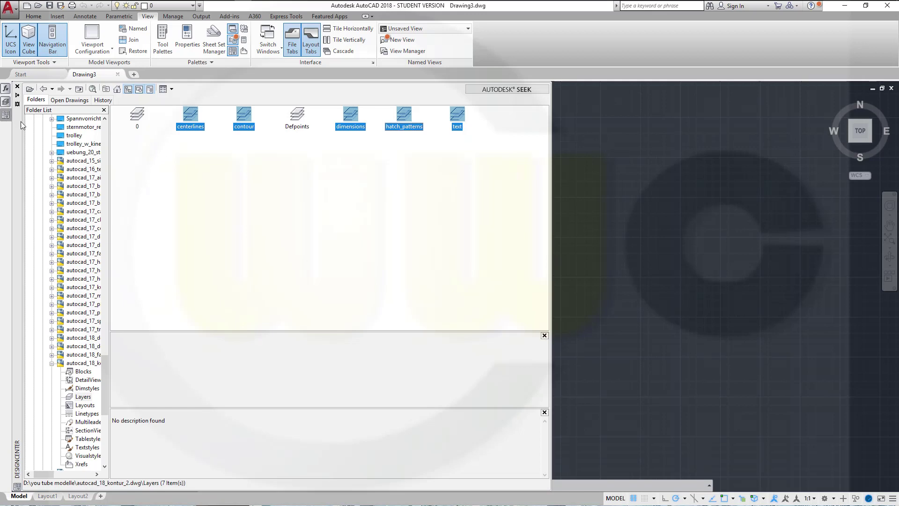
{"action": "left_click", "coordinate": [78, 366]}
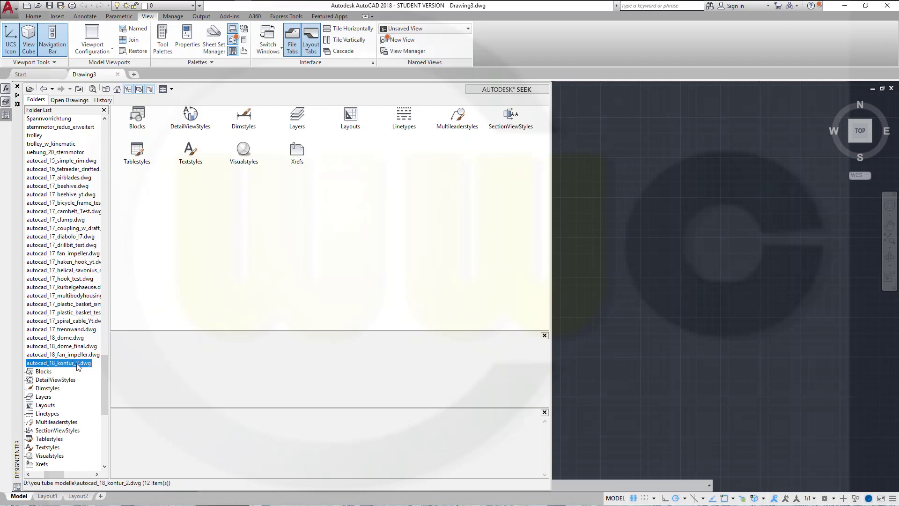
{"action": "double_click", "coordinate": [300, 118]}
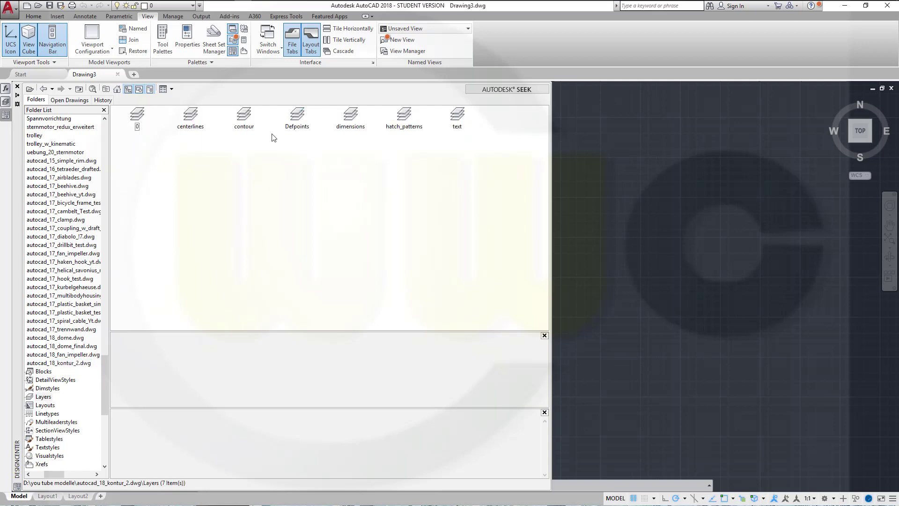
Copy the centerlines, contour, dimensions, hatch_patterns and text layers into the new drawing and close DesignCenter
{"action": "left_click", "coordinate": [196, 127]}
{"action": "left_click", "coordinate": [244, 117], "text": "ctrl"}
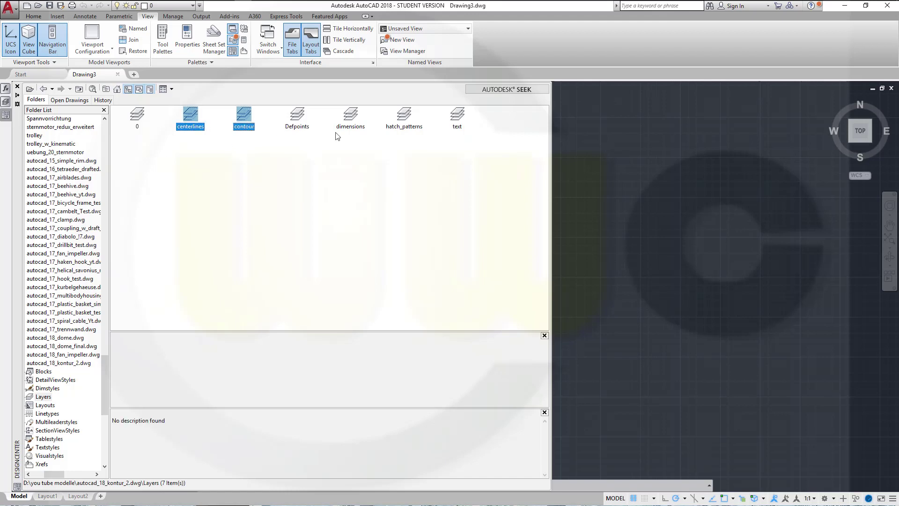
{"action": "left_click", "coordinate": [354, 118], "text": "ctrl"}
{"action": "left_click", "coordinate": [405, 119], "text": "ctrl"}
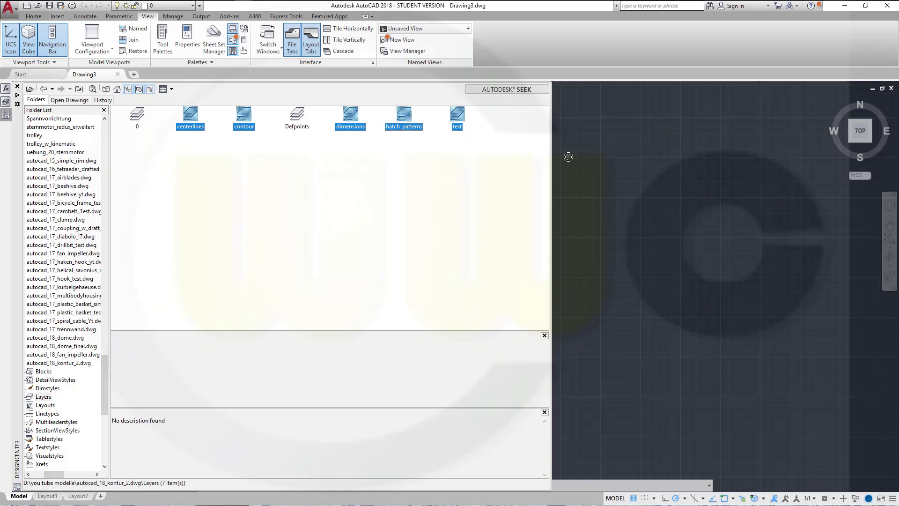
{"action": "left_click_drag", "start_coordinate": [650, 177], "coordinate": [651, 177]}
{"action": "key", "text": "ctrl+2"}
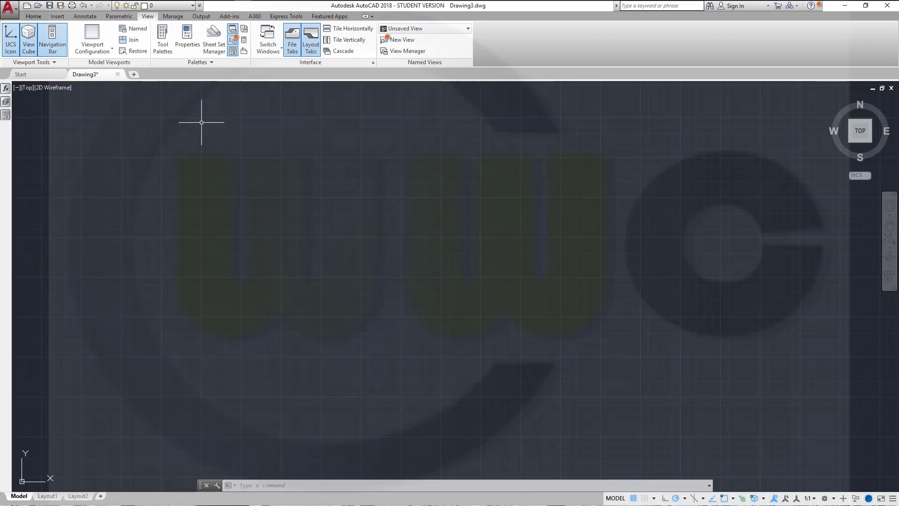
Draw a closed, slightly skewed four-sided outline about 74 units wide with the Line command
{"action": "left_click", "coordinate": [38, 18]}
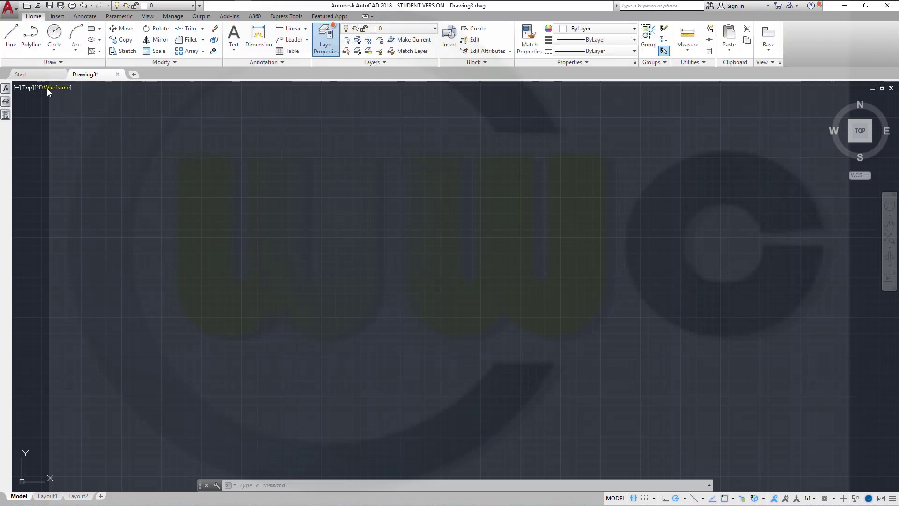
{"action": "mouse_move", "coordinate": [120, 391]}
{"action": "middle_mouse_down"}
{"action": "mouse_move", "coordinate": [277, 251]}
{"action": "mouse_move", "coordinate": [301, 263]}
{"action": "mouse_move", "coordinate": [247, 304]}
{"action": "middle_mouse_up"}
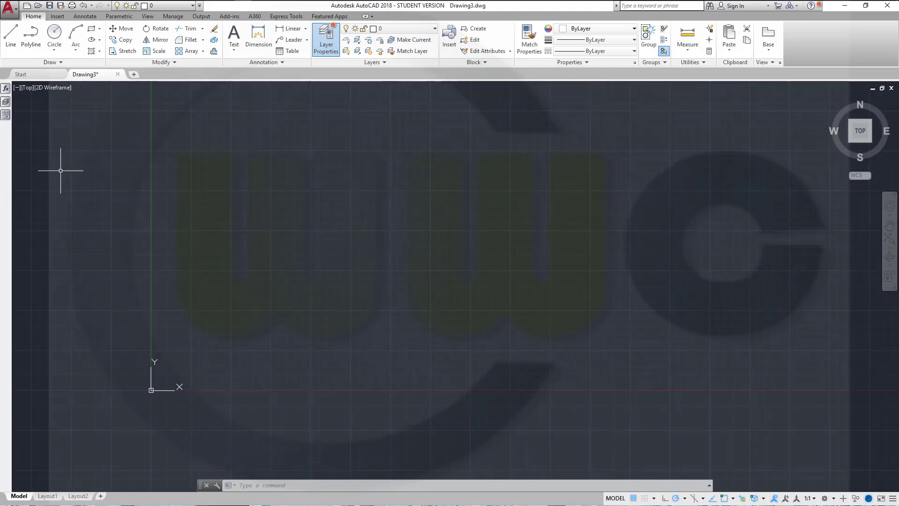
{"action": "left_click", "coordinate": [10, 38]}
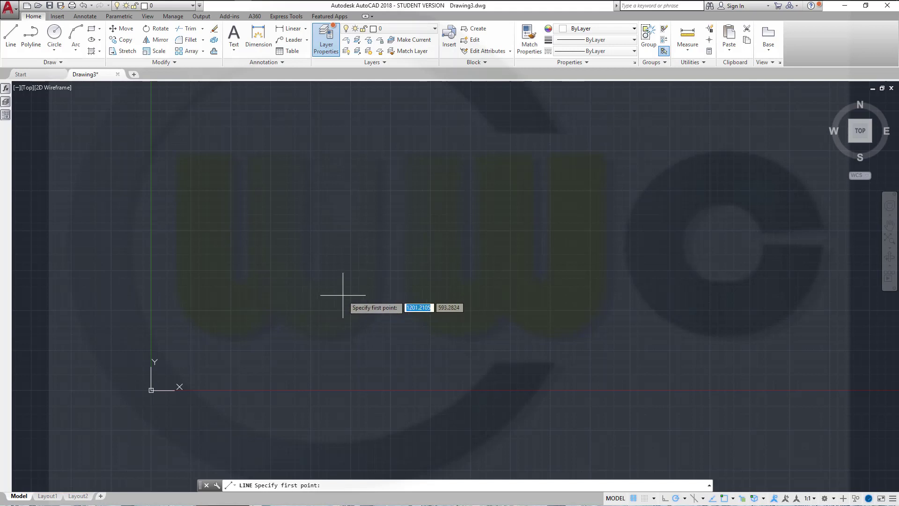
{"action": "left_click", "coordinate": [260, 300]}
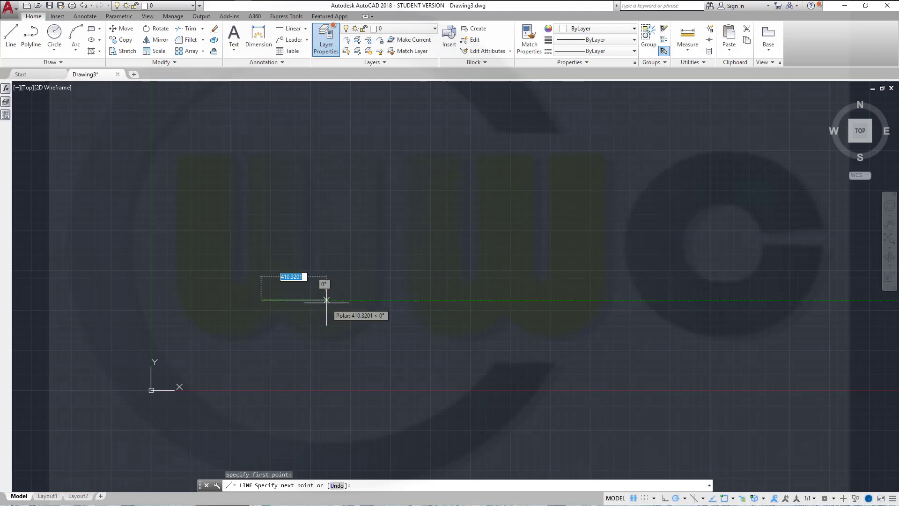
{"action": "scroll", "coordinate": [315, 301], "scroll_direction": "up", "scroll_amount": 4}
{"action": "scroll", "coordinate": [318, 304], "scroll_direction": "up", "scroll_amount": 5}
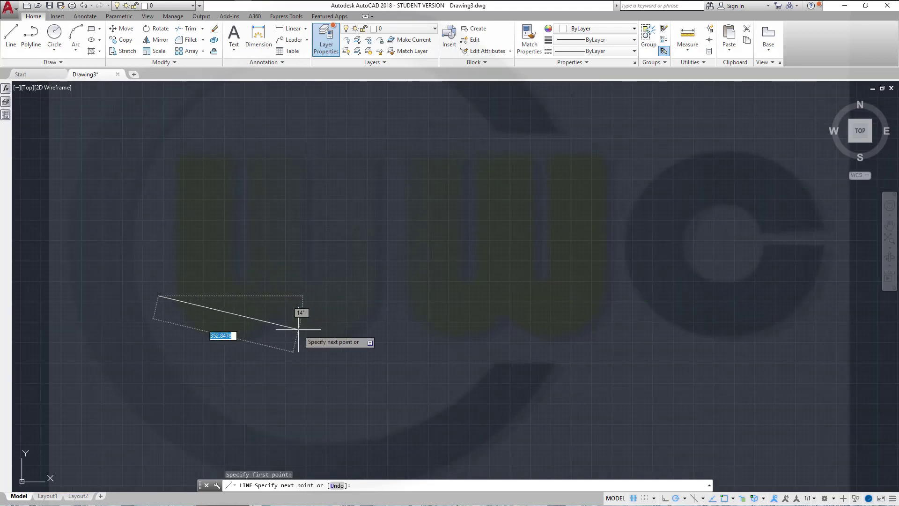
{"action": "scroll", "coordinate": [645, 314], "scroll_direction": "up", "scroll_amount": 2}
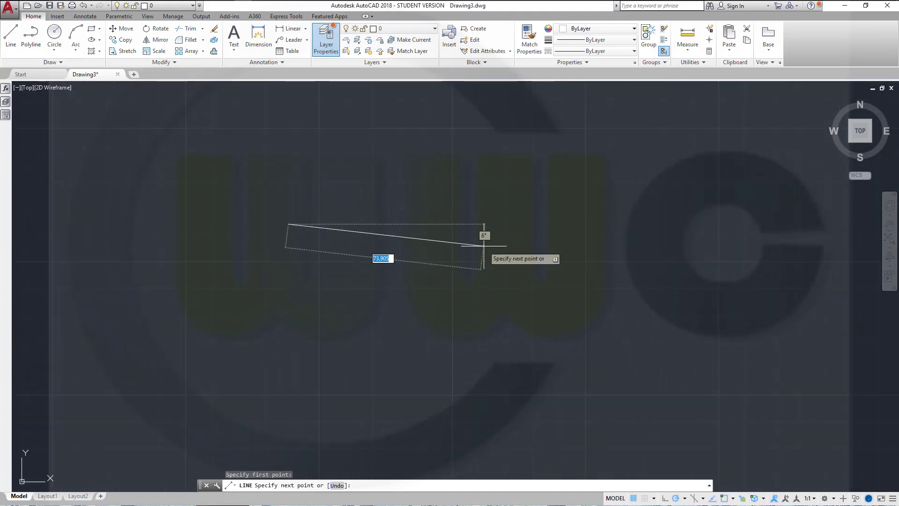
{"action": "scroll", "coordinate": [482, 239], "scroll_direction": "up", "scroll_amount": 3}
{"action": "left_click", "coordinate": [482, 167]}
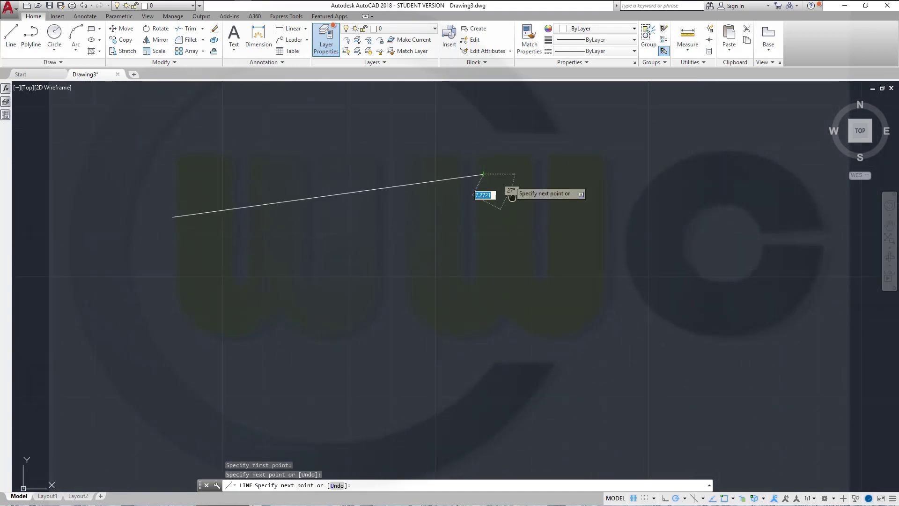
{"action": "middle_click_drag", "start_coordinate": [514, 215], "coordinate": [506, 415]}
{"action": "left_click", "coordinate": [505, 185]}
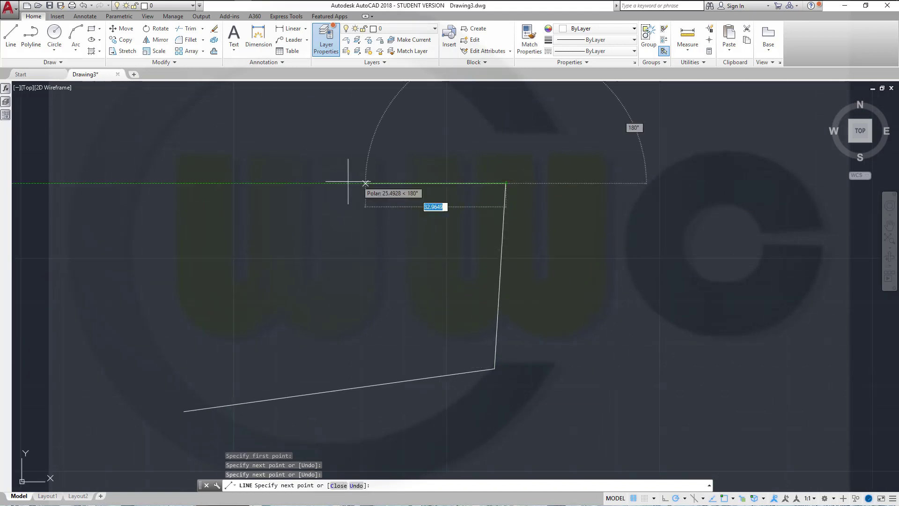
{"action": "left_click", "coordinate": [179, 230]}
{"action": "right_click", "coordinate": [179, 230]}
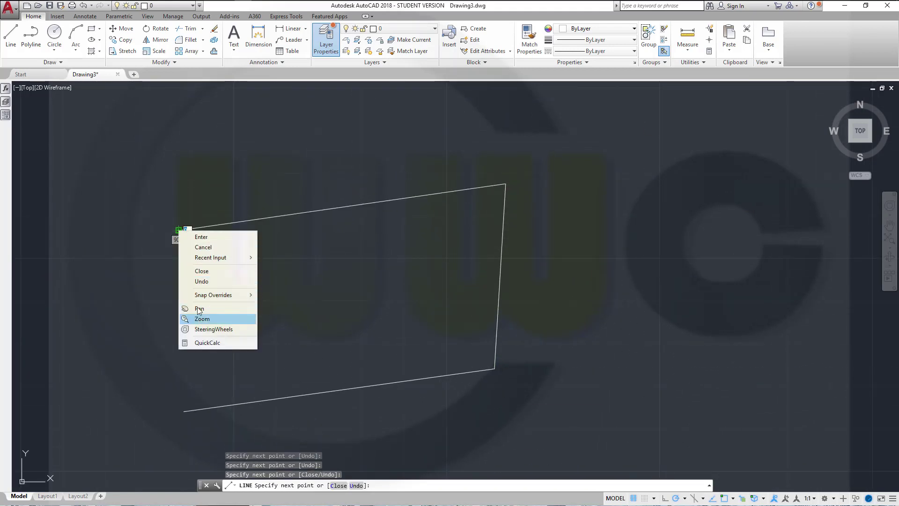
{"action": "left_click", "coordinate": [201, 270]}
{"action": "middle_click_drag", "start_coordinate": [440, 315], "coordinate": [460, 262]}
{"action": "scroll", "coordinate": [432, 263], "scroll_direction": "up", "scroll_amount": 2}
{"action": "scroll", "coordinate": [432, 263], "scroll_direction": "down", "scroll_amount": 2}
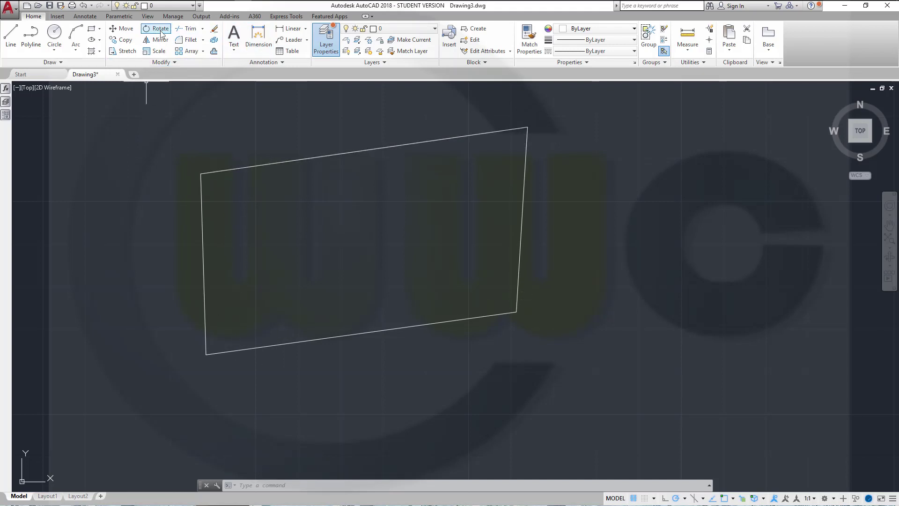
Apply Auto Constrain to all four lines of the outline
{"action": "left_click", "coordinate": [119, 16]}
{"action": "left_click", "coordinate": [16, 40]}
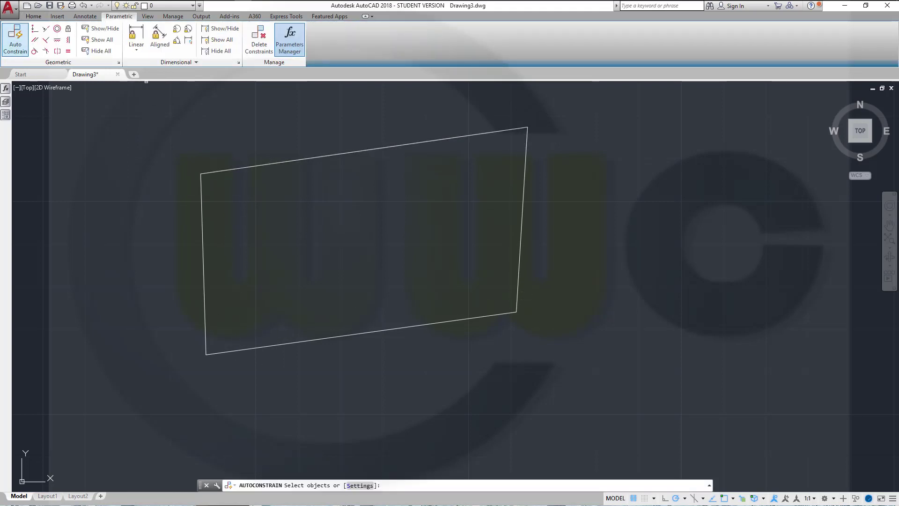
{"action": "left_click", "coordinate": [145, 112]}
{"action": "left_click", "coordinate": [641, 345]}
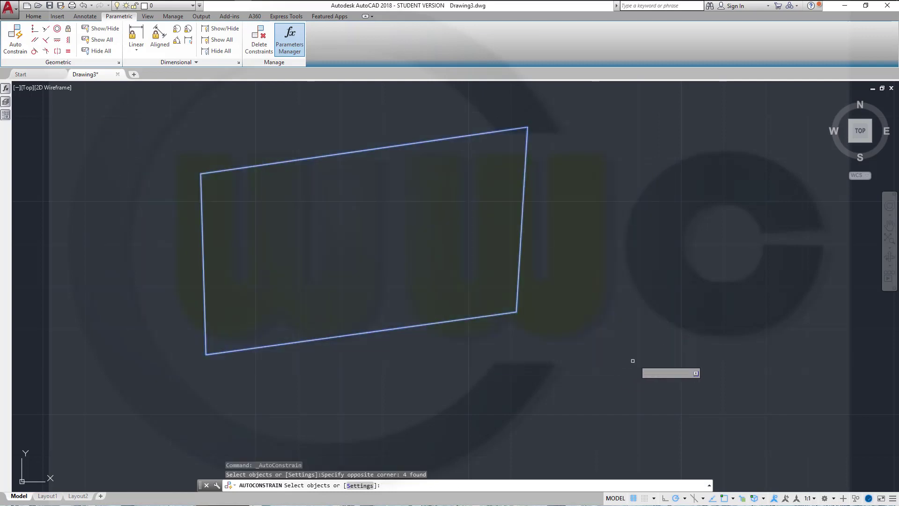
{"action": "right_click", "coordinate": [651, 262]}
{"action": "left_click", "coordinate": [676, 264]}
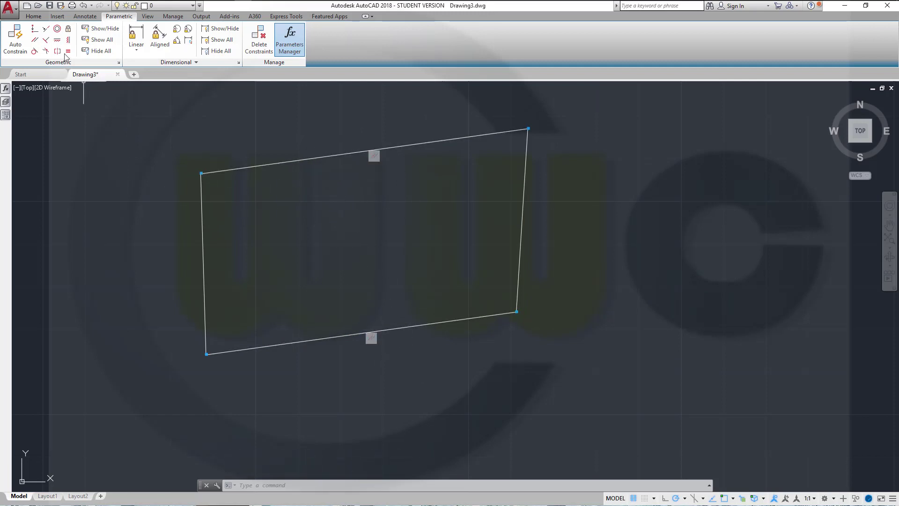
Constrain the outline's bottom line horizontal and its left and right lines vertical
{"action": "left_click", "coordinate": [58, 42]}
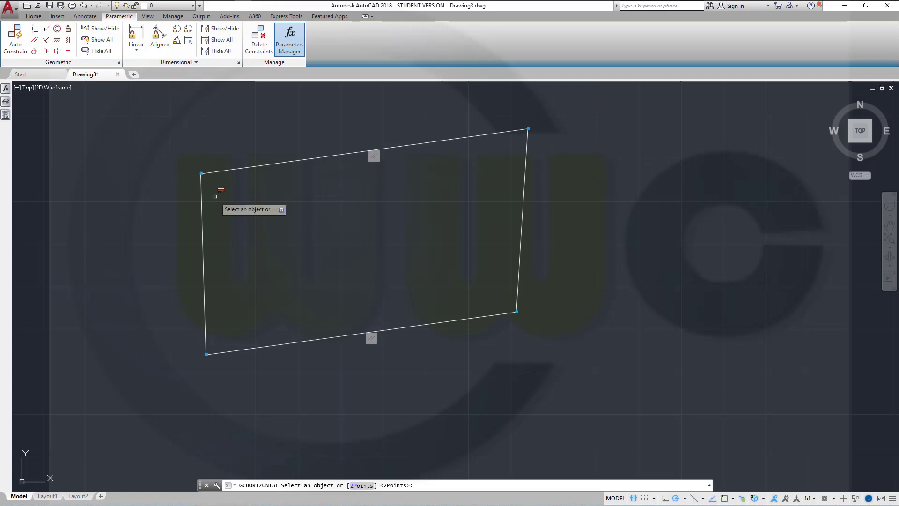
{"action": "left_click", "coordinate": [314, 340]}
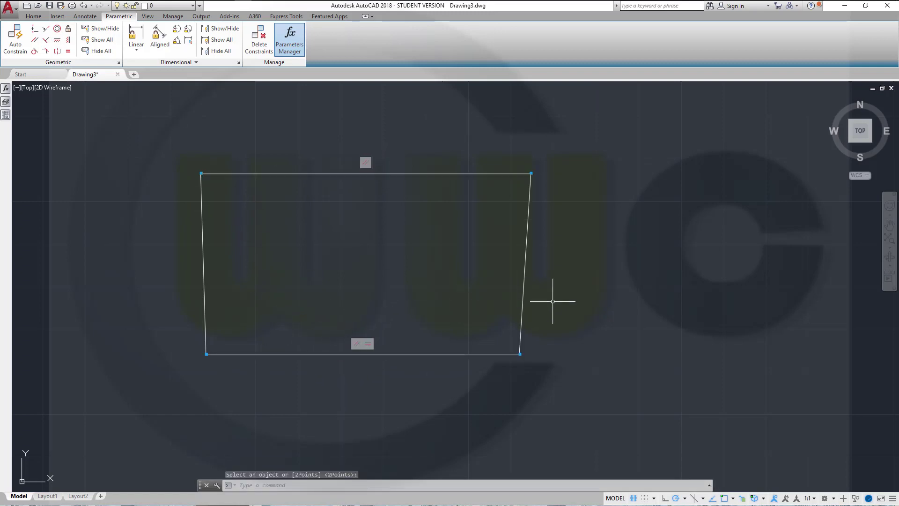
{"action": "left_click", "coordinate": [69, 40]}
{"action": "left_click", "coordinate": [203, 255]}
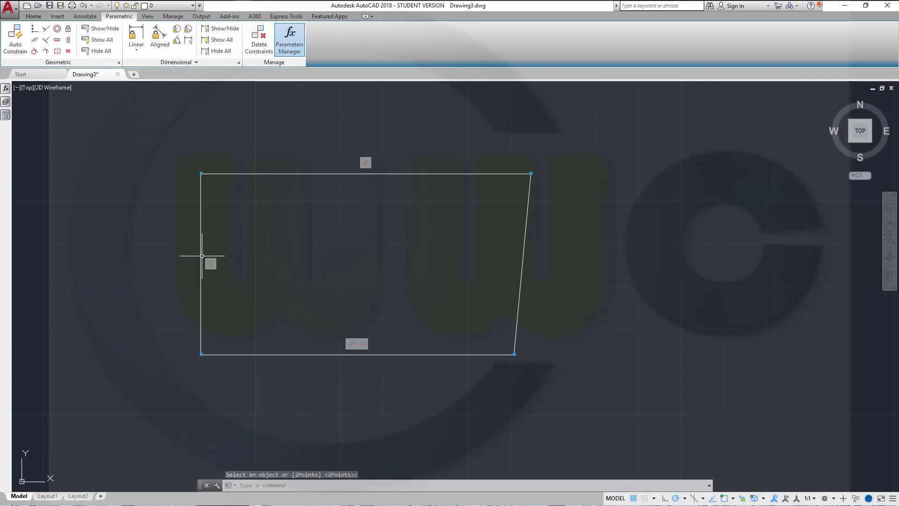
{"action": "key", "text": "Return"}
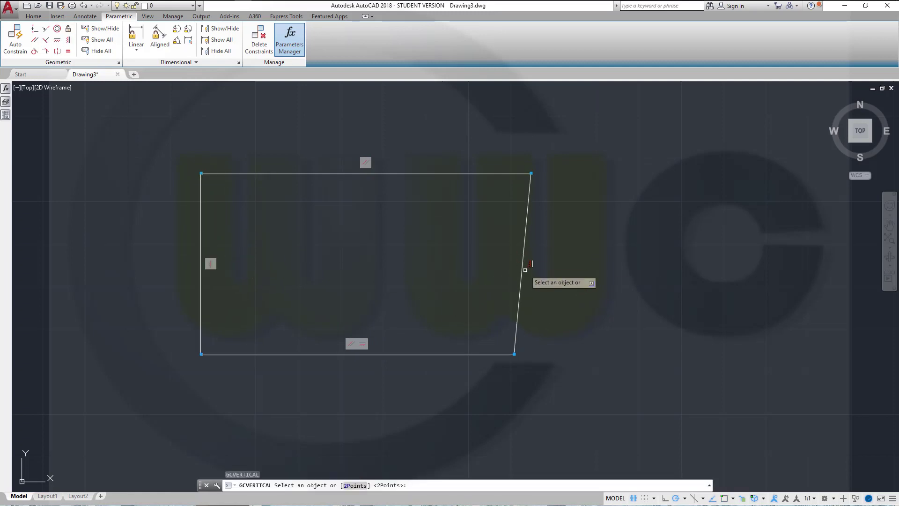
{"action": "left_click", "coordinate": [521, 262]}
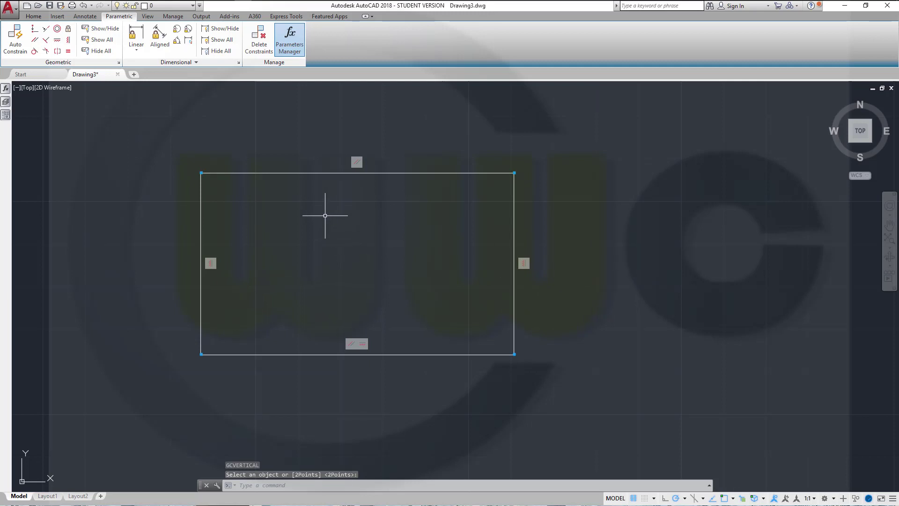
Add a linear dimensional constraint between the outline's two upper corners, placed above it, with the expression lenght=120
{"action": "left_click", "coordinate": [137, 36]}
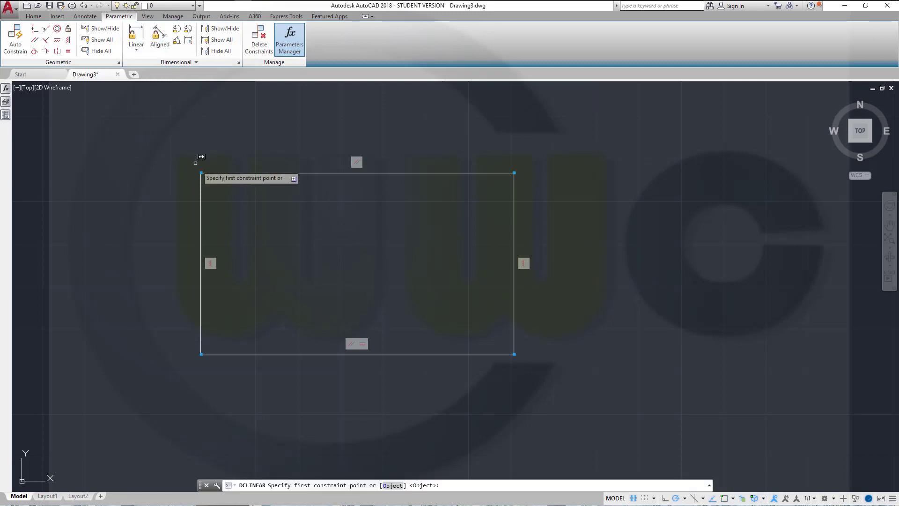
{"action": "left_click", "coordinate": [202, 173]}
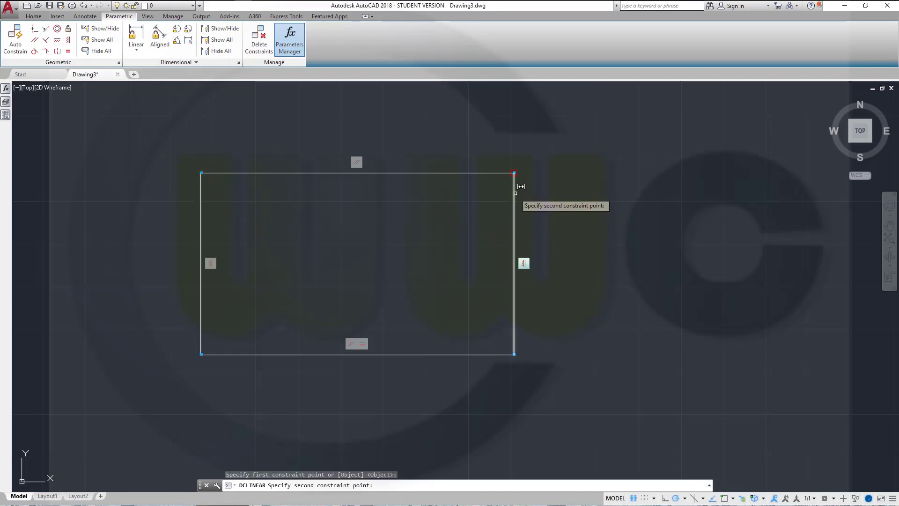
{"action": "left_click", "coordinate": [514, 174]}
{"action": "left_click", "coordinate": [346, 125]}
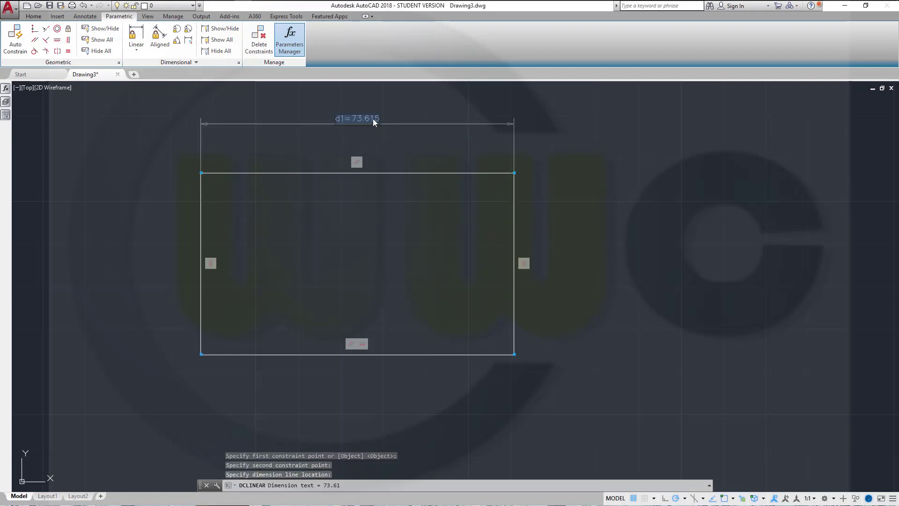
{"action": "type", "text": "150"}
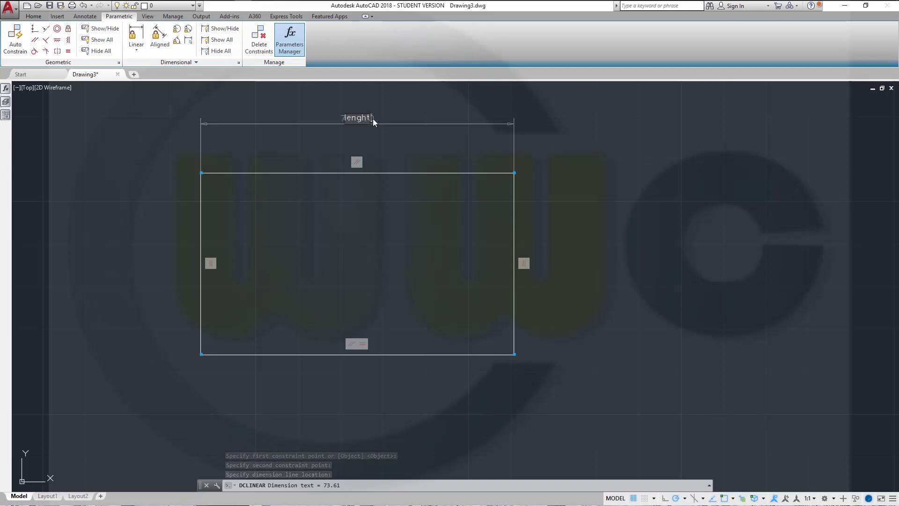
{"action": "type", "text": "lenght=120"}
{"action": "key", "text": "Return"}
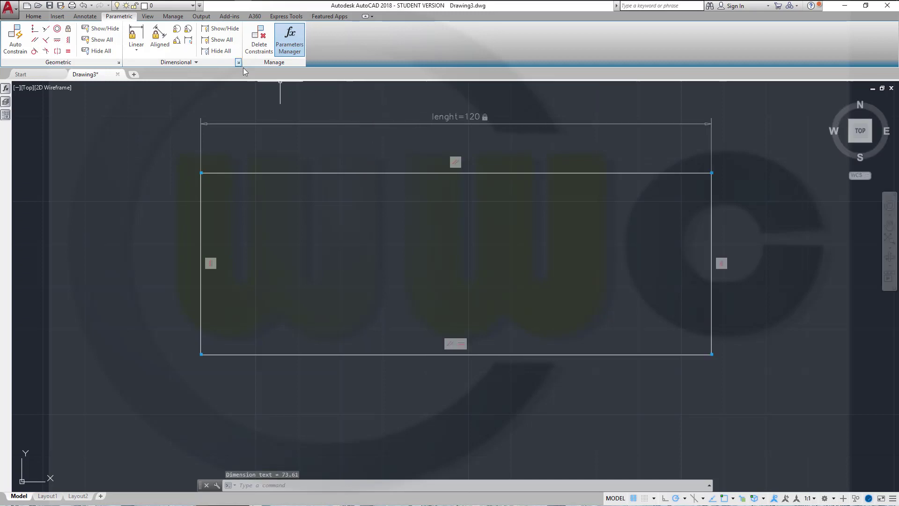
Add a vertical linear dimensional constraint between the outline's two right corners, placed outside it, with the expression height=lenght/2+20
{"action": "key", "text": "Return"}
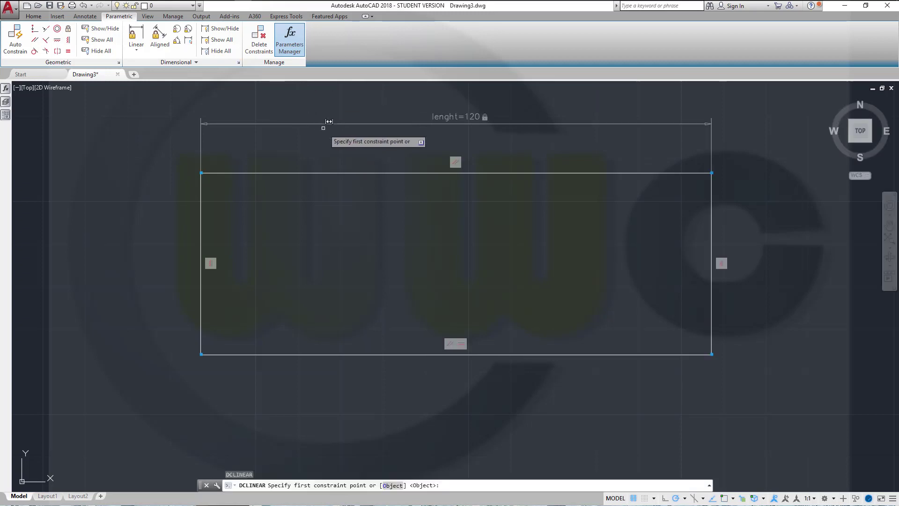
{"action": "left_click", "coordinate": [660, 167]}
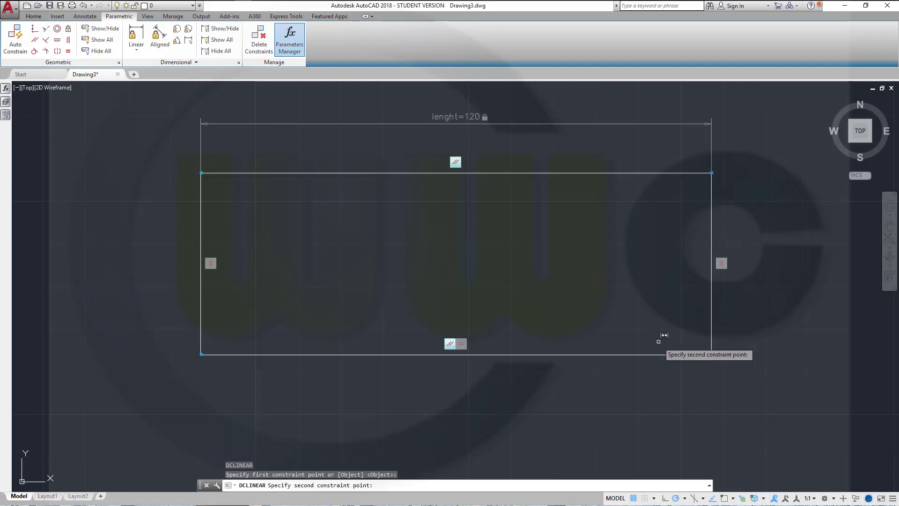
{"action": "left_click", "coordinate": [660, 347]}
{"action": "left_click", "coordinate": [787, 281]}
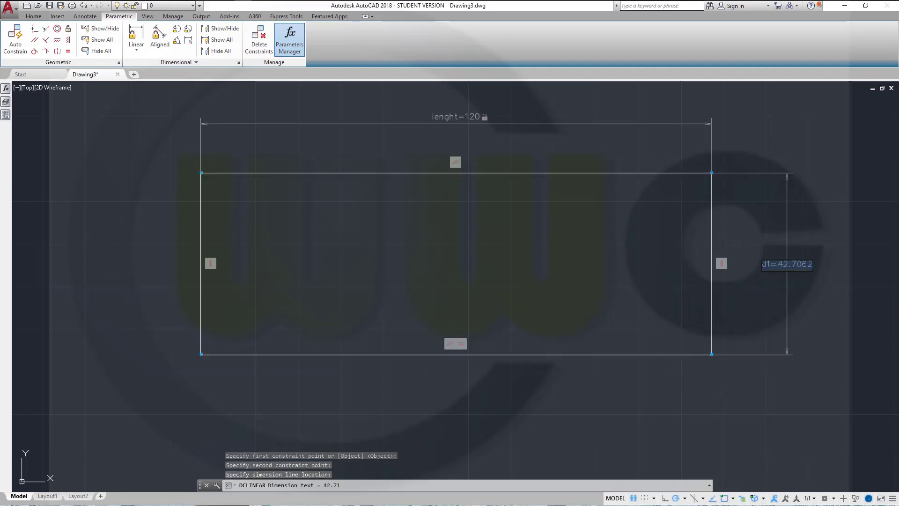
{"action": "type", "text": "height="}
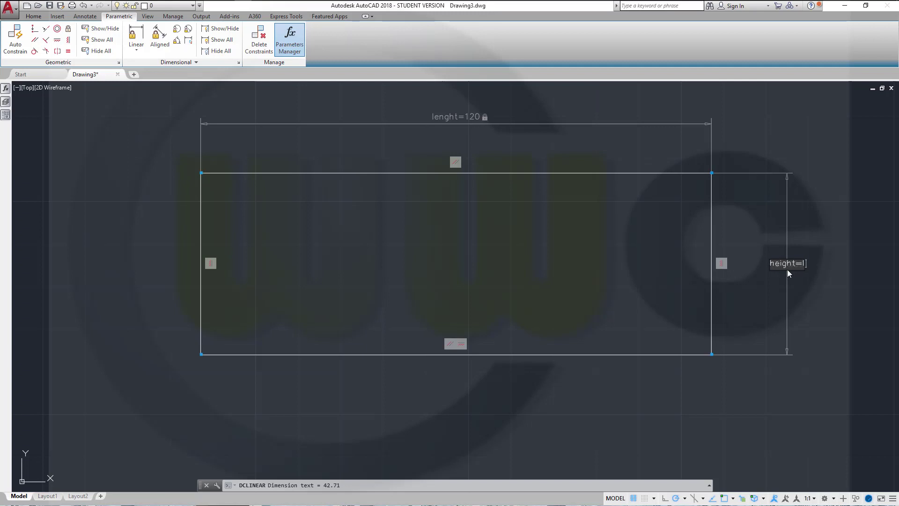
{"action": "type", "text": "lenght/2+20"}
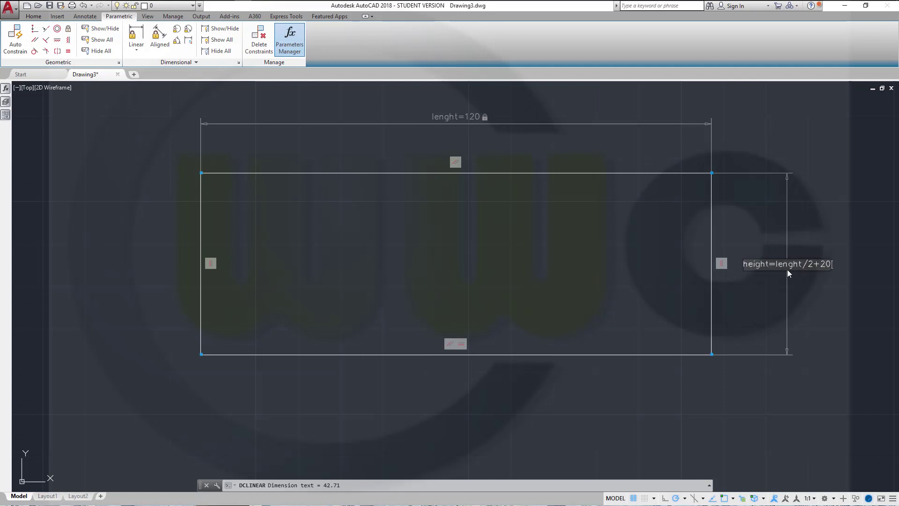
{"action": "key", "text": "Return"}
{"action": "middle_click_drag", "start_coordinate": [572, 317], "coordinate": [602, 201]}
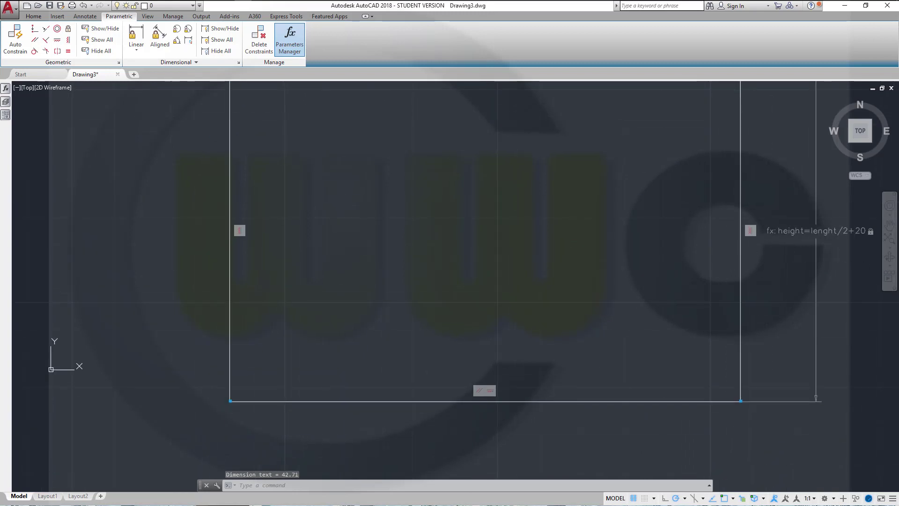
{"action": "scroll", "coordinate": [552, 231], "scroll_direction": "up", "scroll_amount": 2}
{"action": "scroll", "coordinate": [552, 231], "scroll_direction": "down", "scroll_amount": 2}
{"action": "mouse_move", "coordinate": [551, 235]}
{"action": "middle_mouse_down"}
{"action": "mouse_move", "coordinate": [522, 257]}
{"action": "mouse_move", "coordinate": [462, 233]}
{"action": "middle_mouse_up"}
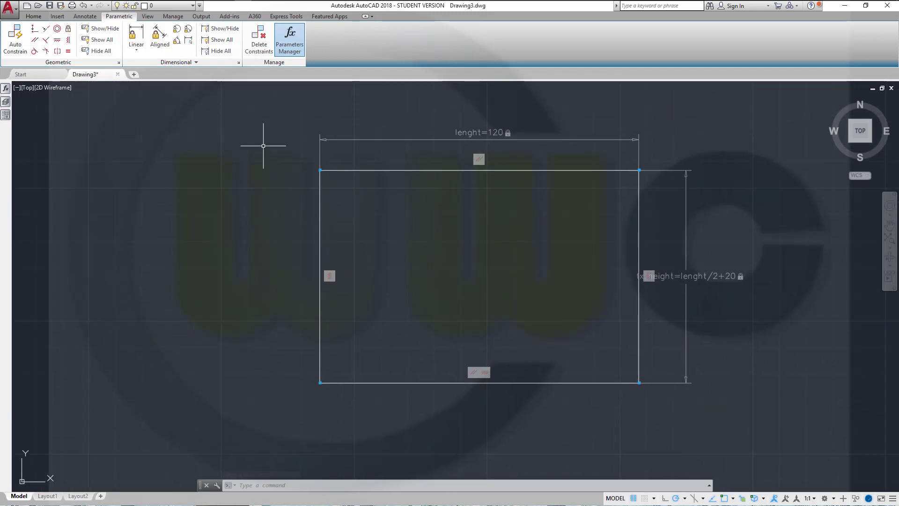
{"action": "mouse_move", "coordinate": [270, 144]}
{"action": "left_mouse_down"}
{"action": "mouse_move", "coordinate": [405, 289]}
{"action": "mouse_move", "coordinate": [552, 341]}
{"action": "left_mouse_up"}
{"action": "key", "text": "Escape"}
{"action": "key", "text": "Escape"}
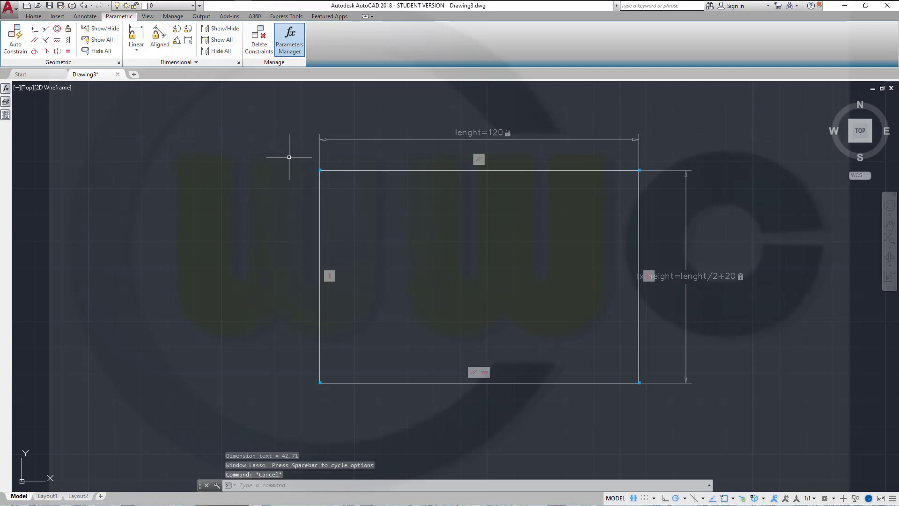
{"action": "mouse_move", "coordinate": [289, 156]}
{"action": "left_mouse_down"}
{"action": "mouse_move", "coordinate": [358, 232]}
{"action": "mouse_move", "coordinate": [647, 331]}
{"action": "left_mouse_up"}
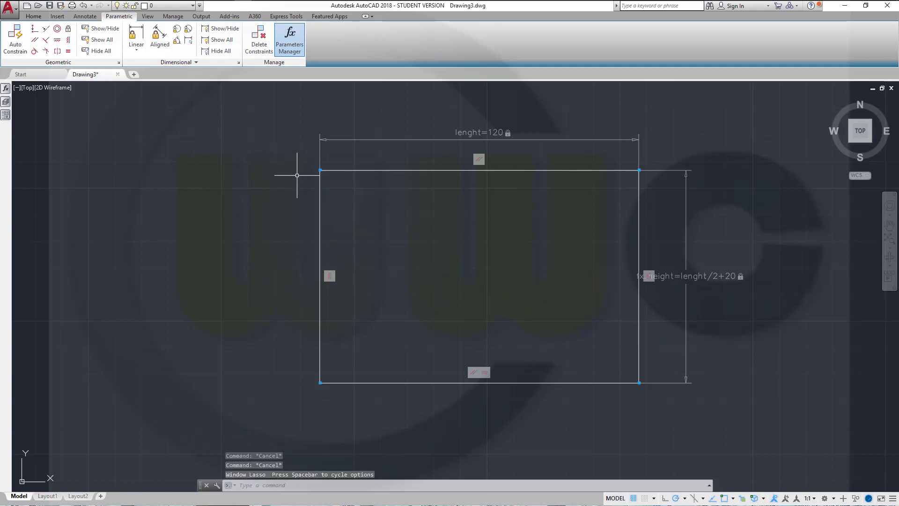
Move the four outline lines to the contour layer and make contour the current layer
{"action": "left_click", "coordinate": [283, 148]}
{"action": "left_click", "coordinate": [669, 394]}
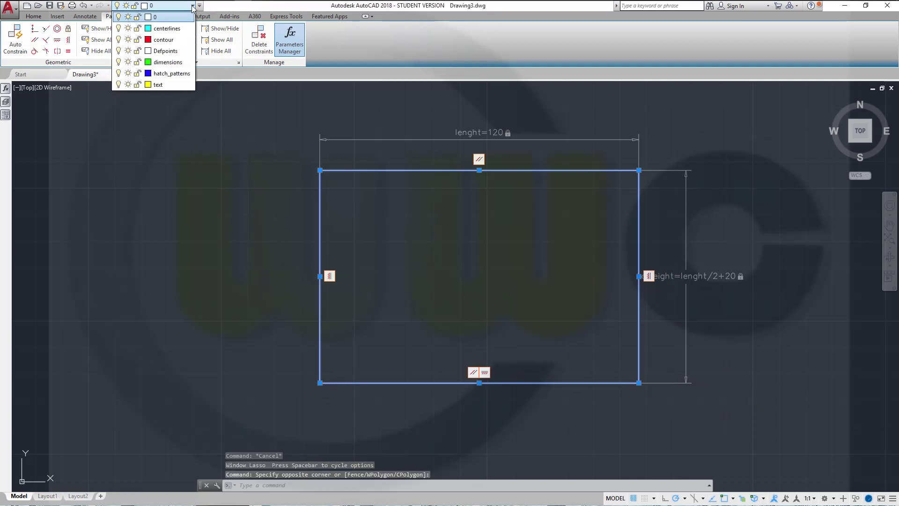
{"action": "left_click", "coordinate": [161, 40]}
{"action": "key", "text": "Escape"}
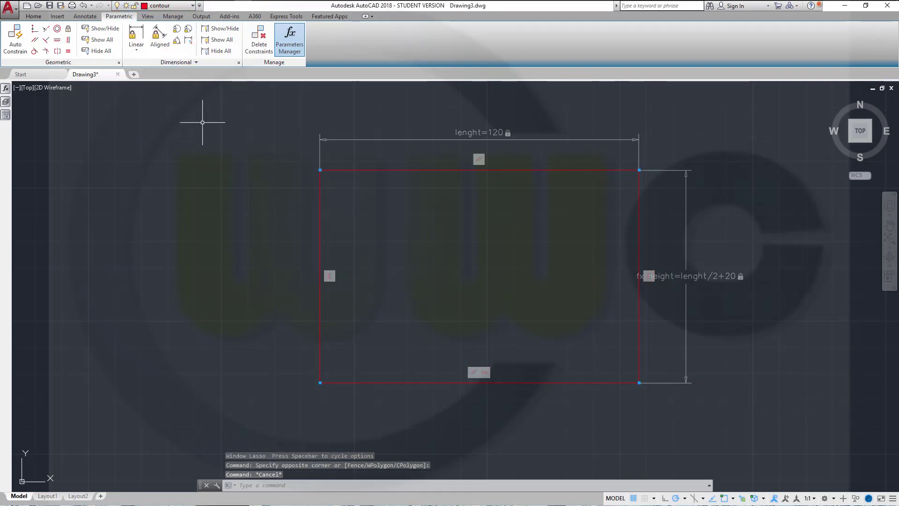
{"action": "left_click", "coordinate": [190, 5]}
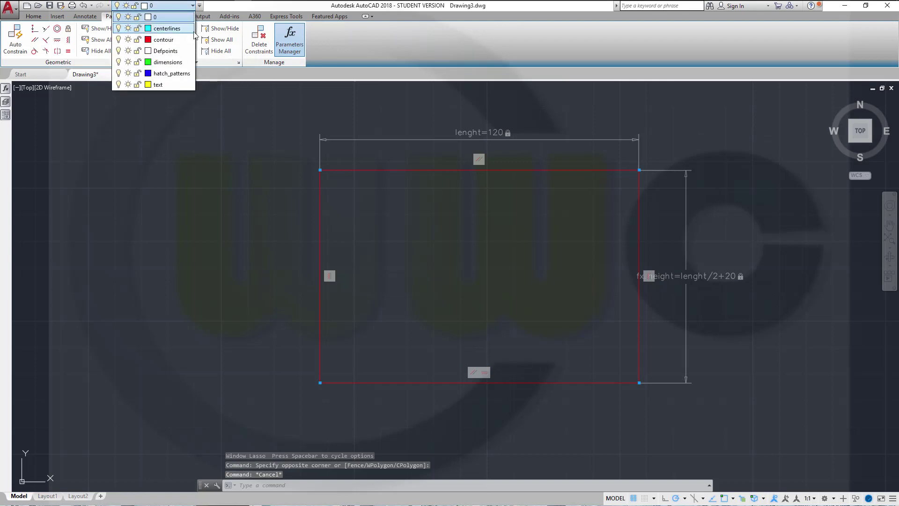
{"action": "left_click", "coordinate": [185, 40]}
Draw two circles inside the rectangle, one about 27 in diameter at upper left and one about 45 in diameter at lower right
{"action": "middle_click_drag", "start_coordinate": [211, 175], "coordinate": [258, 201]}
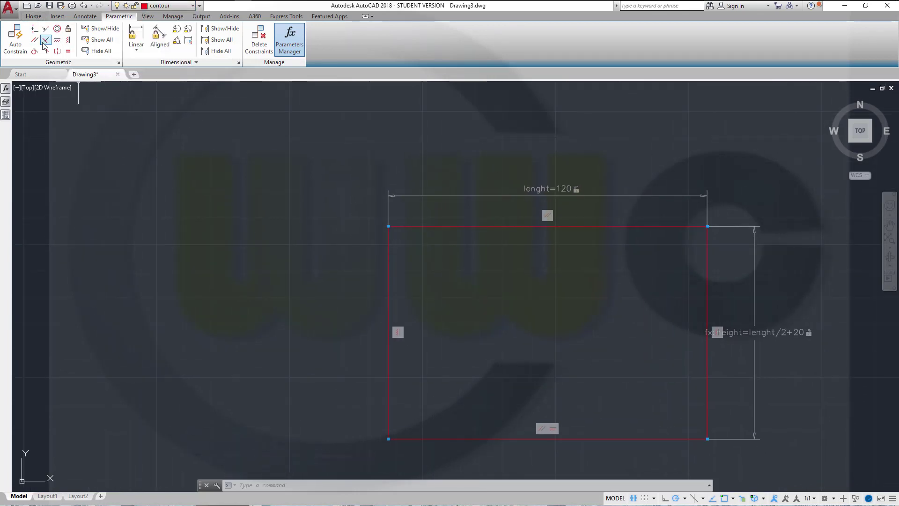
{"action": "left_click", "coordinate": [34, 17]}
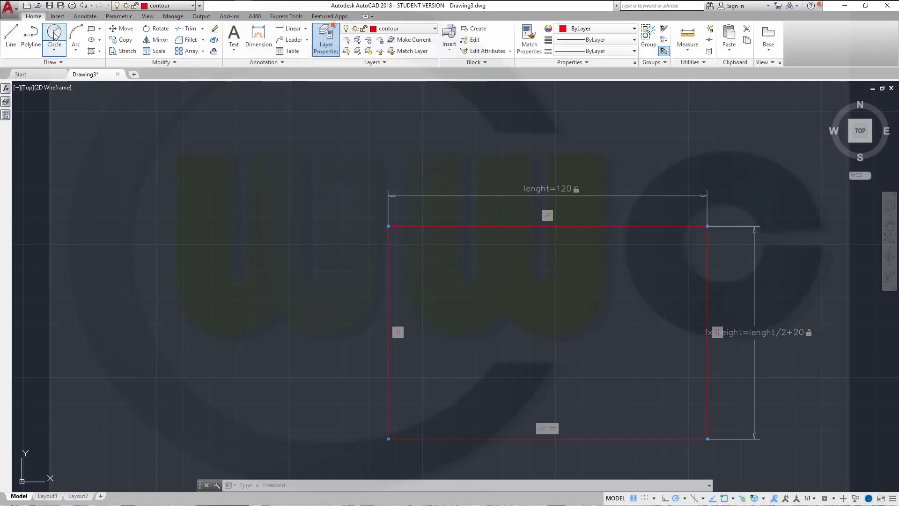
{"action": "left_click", "coordinate": [54, 32]}
{"action": "left_click", "coordinate": [458, 289]}
{"action": "left_click", "coordinate": [495, 290]}
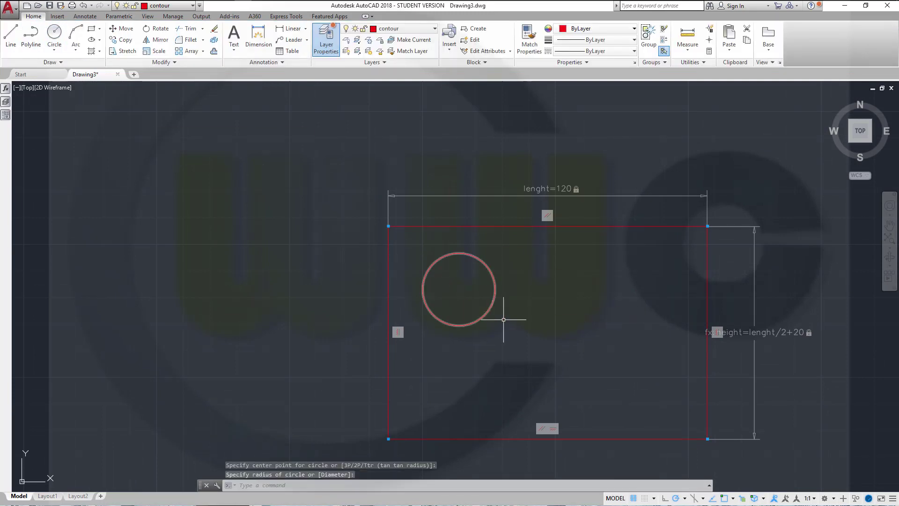
{"action": "key", "text": "space"}
{"action": "left_click", "coordinate": [612, 352]}
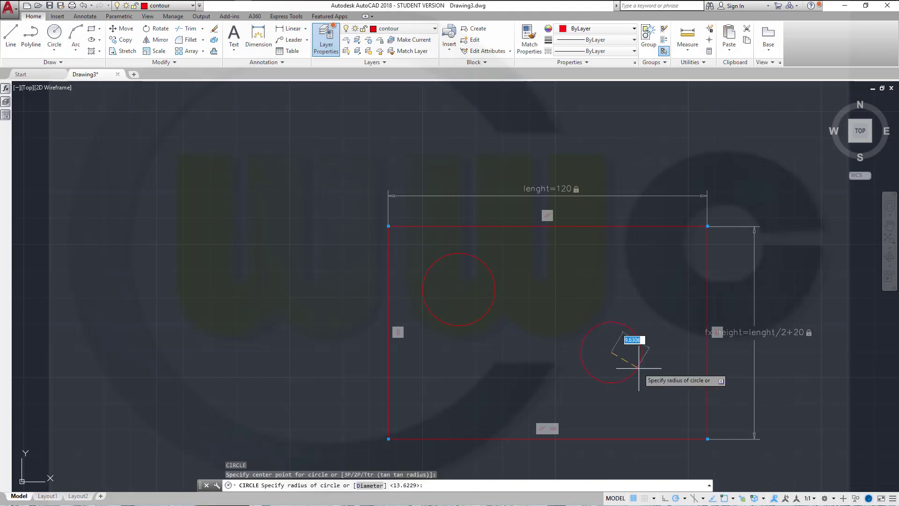
{"action": "left_click", "coordinate": [666, 374]}
{"action": "key", "text": "Escape"}
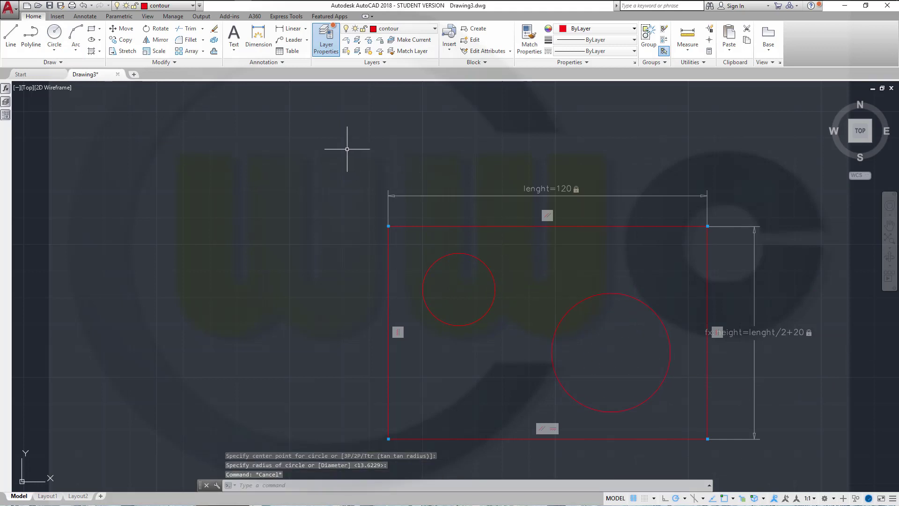
Add a horizontal linear constraint from the small circle's center to the rectangle's upper-left corner, placed above the top edge, keeping the drawn distance
{"action": "left_click", "coordinate": [126, 18]}
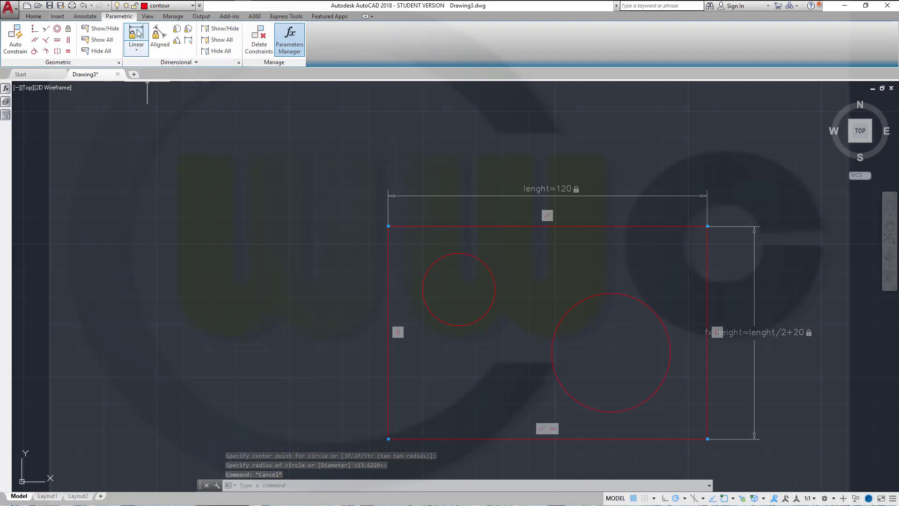
{"action": "left_click", "coordinate": [137, 34]}
{"action": "left_click", "coordinate": [461, 311]}
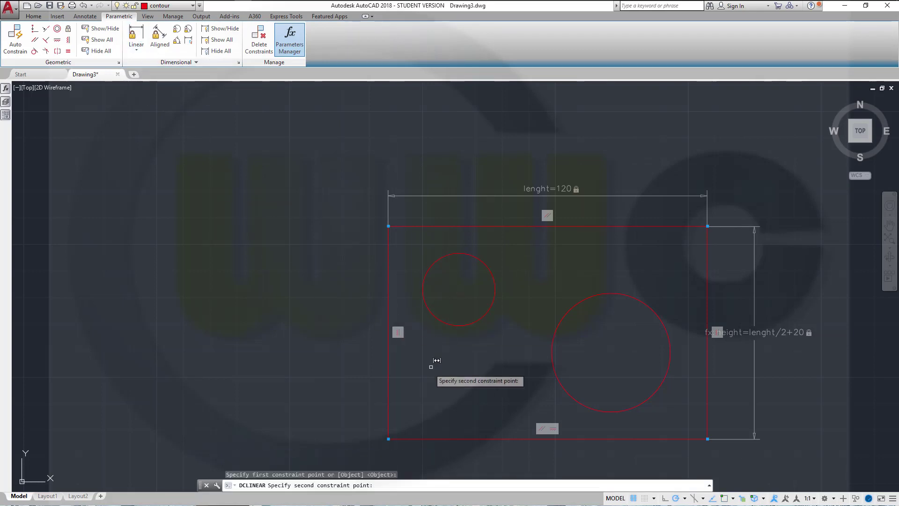
{"action": "left_click", "coordinate": [389, 226]}
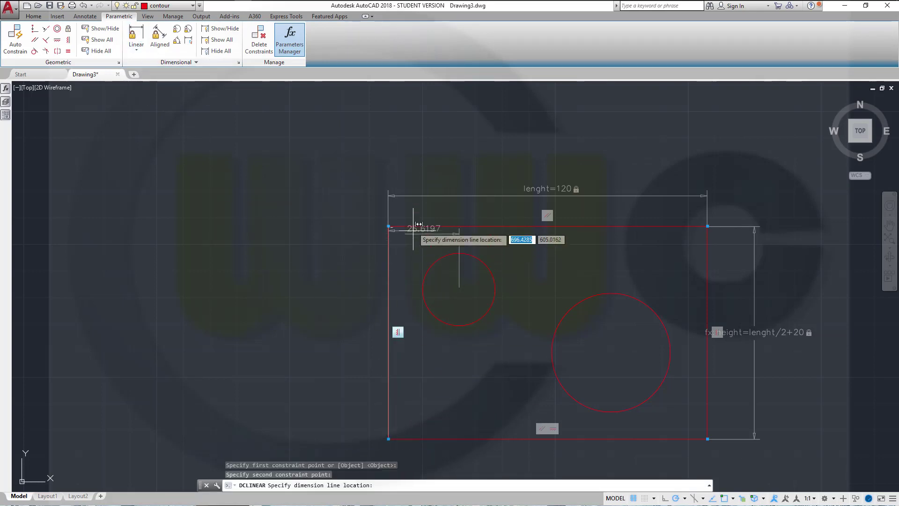
{"action": "left_click", "coordinate": [419, 210]}
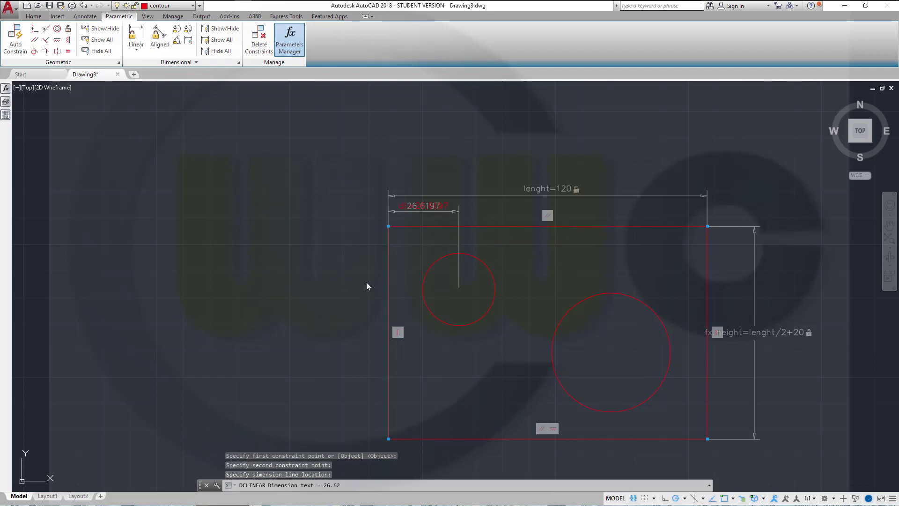
{"action": "key", "text": "Return"}
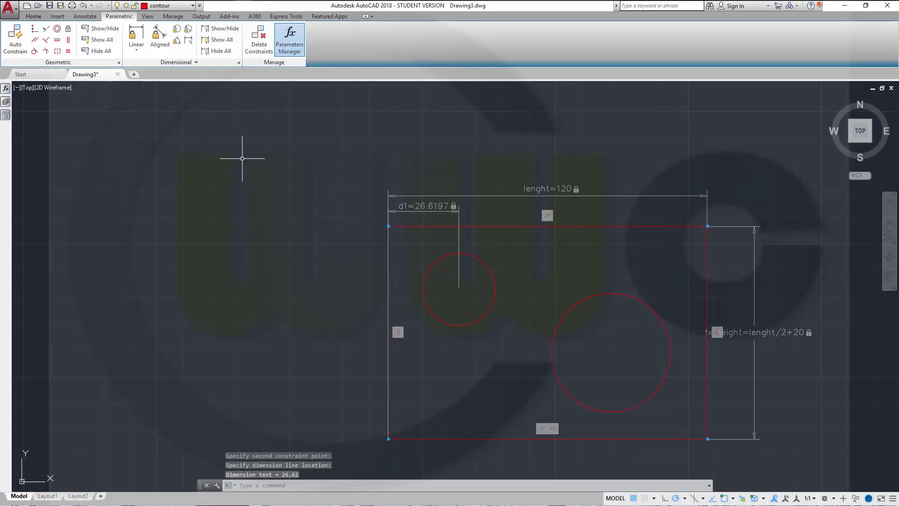
Add a vertical linear constraint from the small circle's center to the rectangle's lower-left corner, placed outside the left edge, keeping the drawn distance
{"action": "key", "text": "Return"}
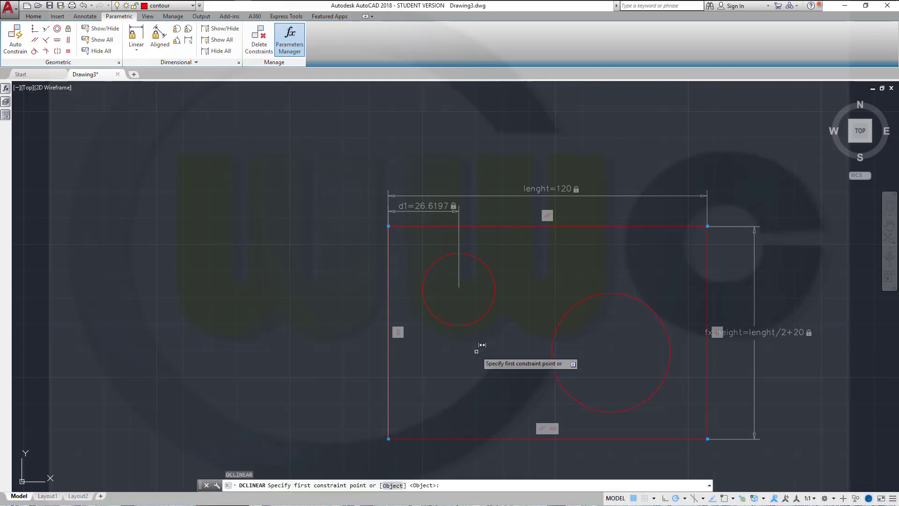
{"action": "left_click", "coordinate": [465, 321]}
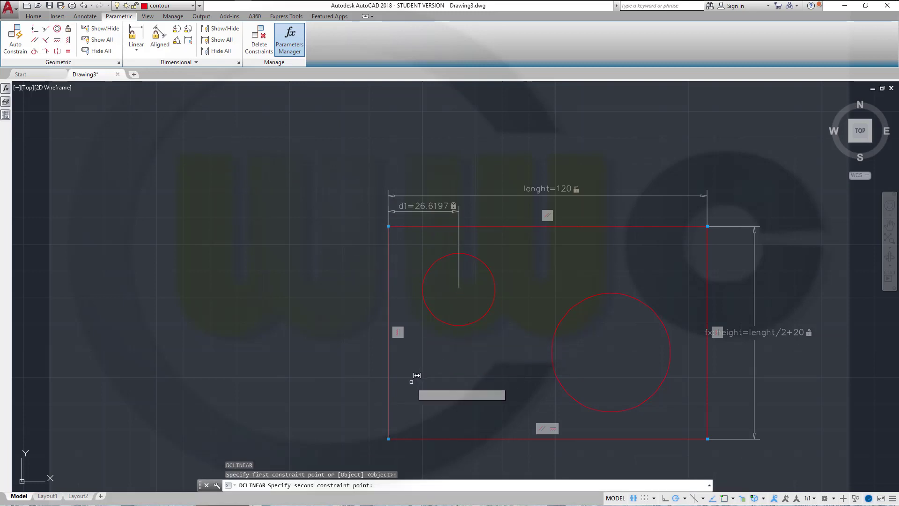
{"action": "left_click", "coordinate": [388, 439]}
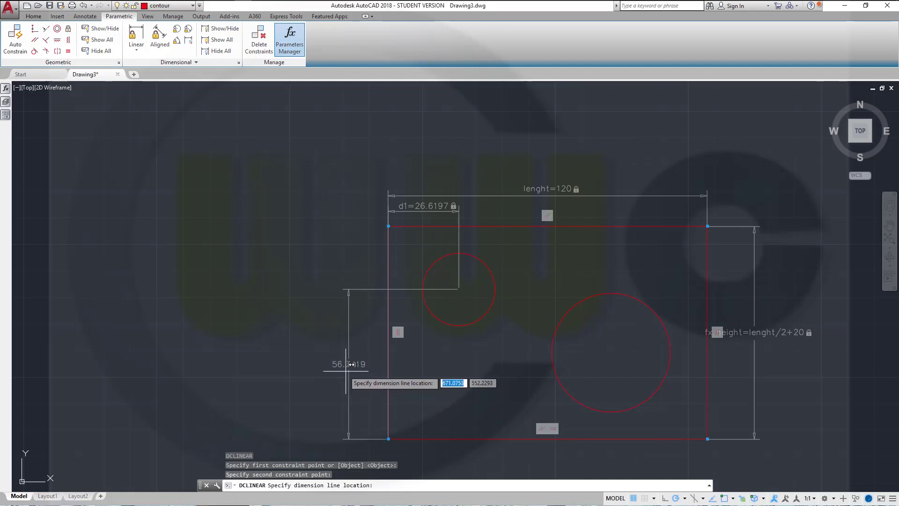
{"action": "left_click", "coordinate": [343, 368]}
{"action": "key", "text": "Return"}
Add a vertical linear constraint from the large circle's center to the bottom edge's midpoint, placed outside the right edge, keeping the drawn distance
{"action": "key", "text": "Return"}
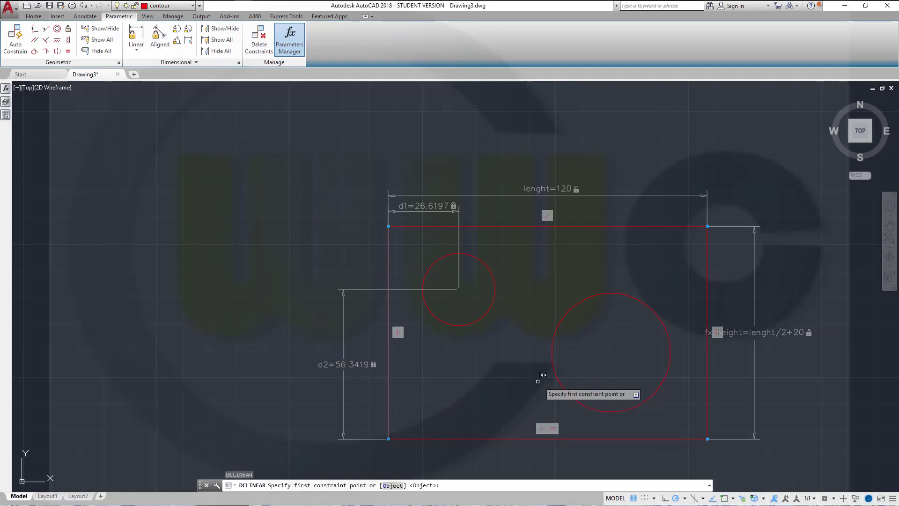
{"action": "left_click", "coordinate": [566, 375]}
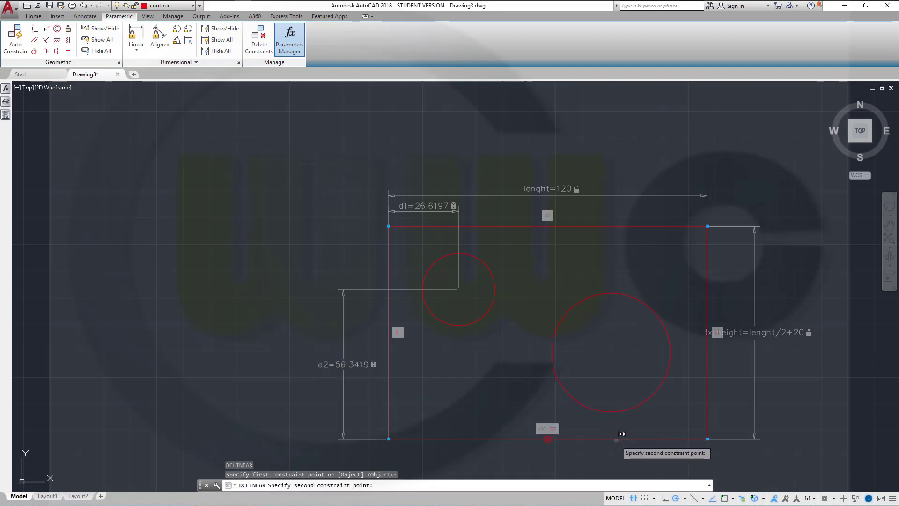
{"action": "left_click", "coordinate": [548, 439]}
{"action": "left_click", "coordinate": [729, 396]}
{"action": "key", "text": "Return"}
Add a horizontal linear constraint from the large circle's center to the rectangle's right edge, placed below the bottom edge, keeping the drawn distance
{"action": "key", "text": "Return"}
{"action": "left_click", "coordinate": [639, 405]}
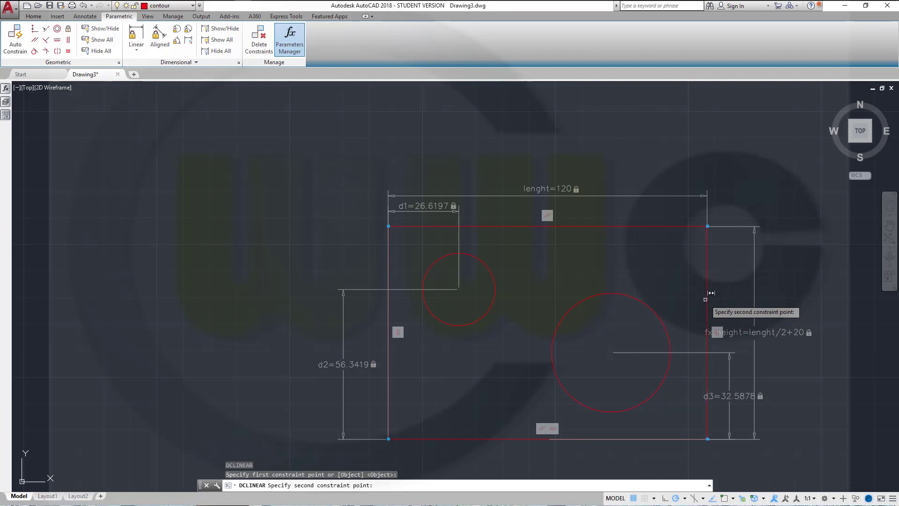
{"action": "left_click", "coordinate": [716, 305]}
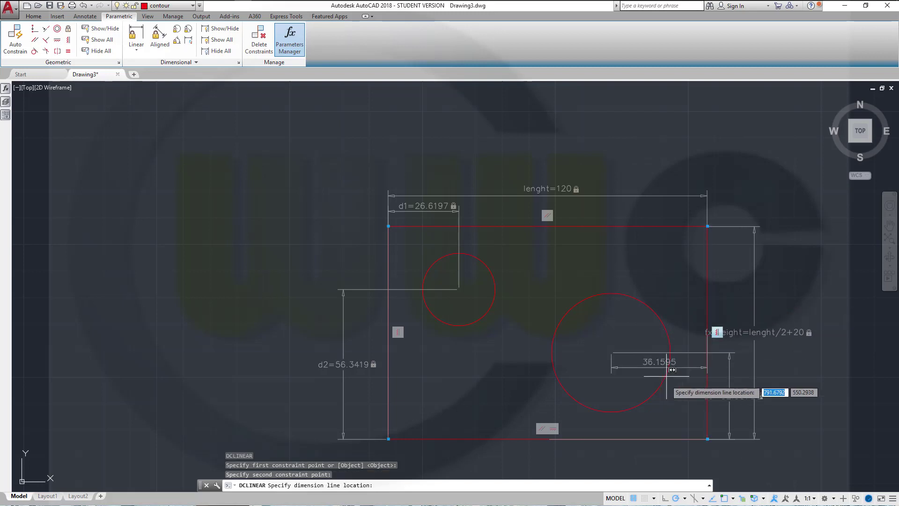
{"action": "left_click", "coordinate": [667, 452]}
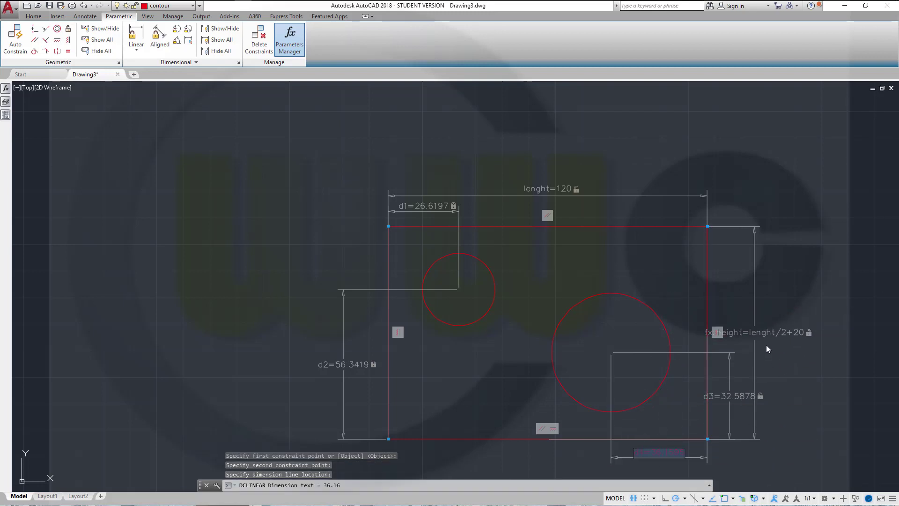
Add diameter dimensional constraints to the small and the large circle, keeping their drawn sizes
{"action": "left_click", "coordinate": [188, 30]}
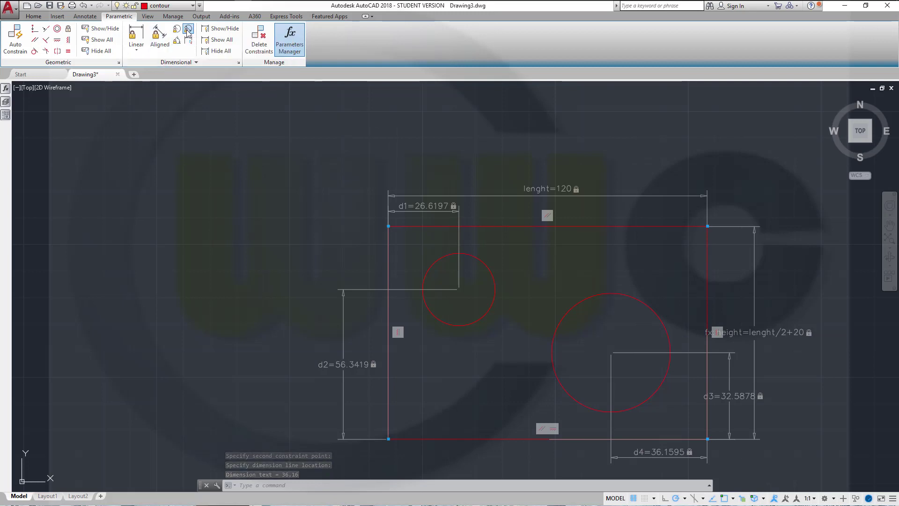
{"action": "left_click", "coordinate": [511, 284]}
{"action": "left_click", "coordinate": [499, 270]}
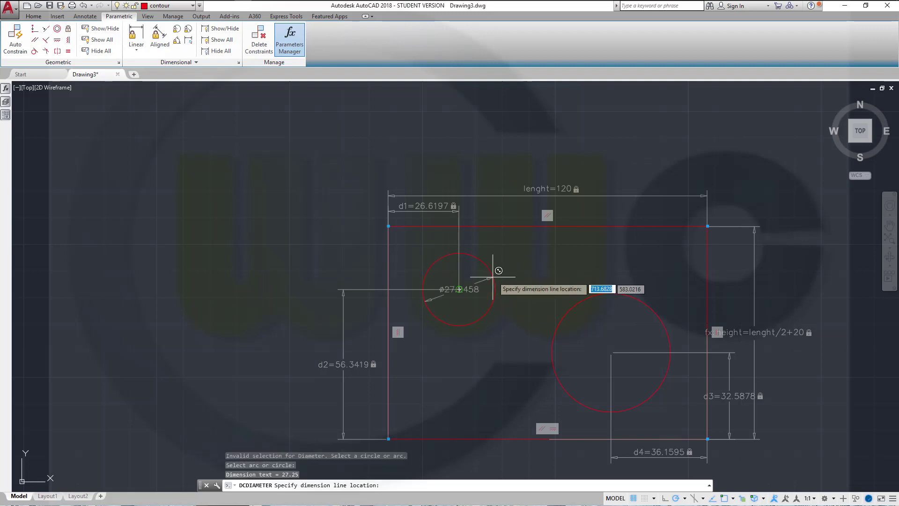
{"action": "left_click", "coordinate": [505, 261]}
{"action": "key", "text": "Return"}
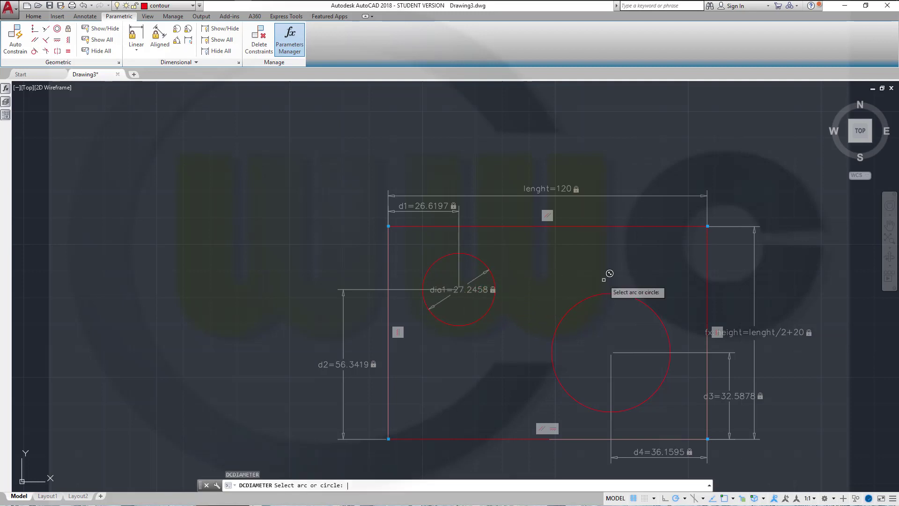
{"action": "left_click", "coordinate": [608, 293]}
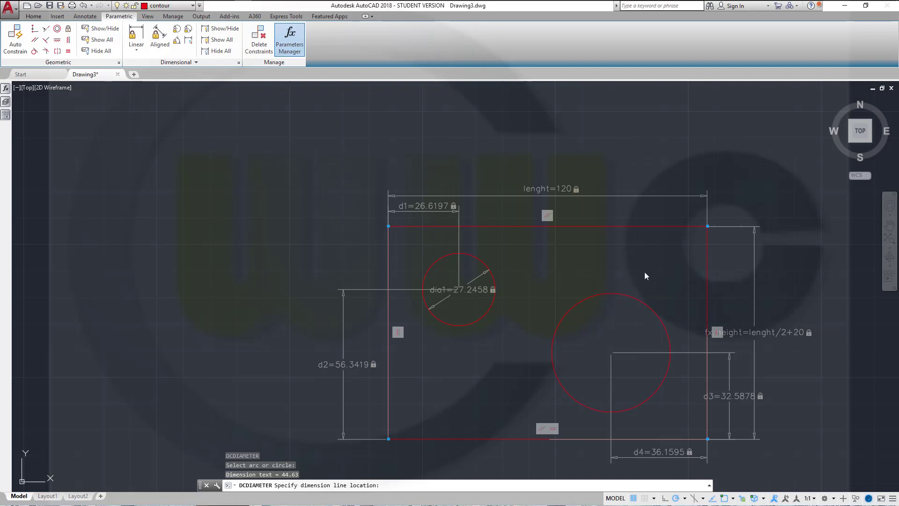
{"action": "left_click", "coordinate": [630, 267]}
{"action": "key", "text": "Return"}
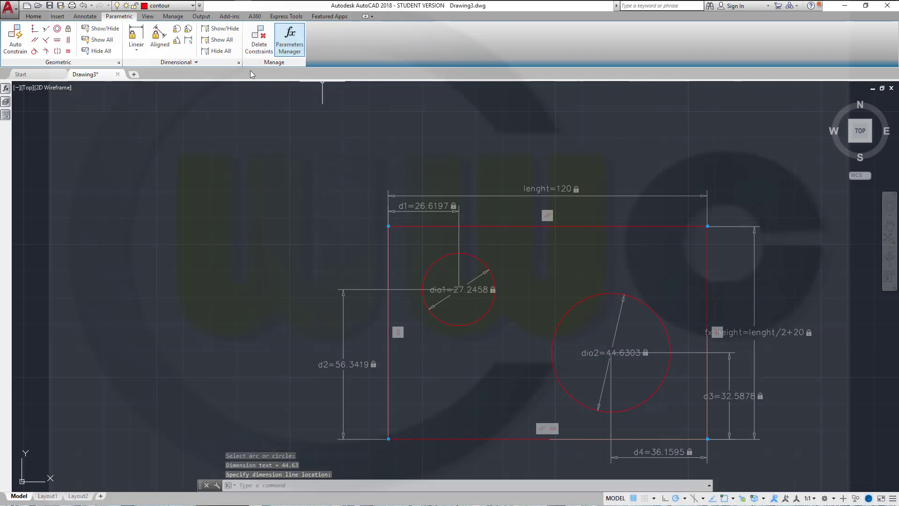
Open the Parameters Manager and widen it and its Expression column so the full parameter expressions can be read
{"action": "left_click", "coordinate": [289, 38]}
{"action": "left_click", "coordinate": [5, 115]}
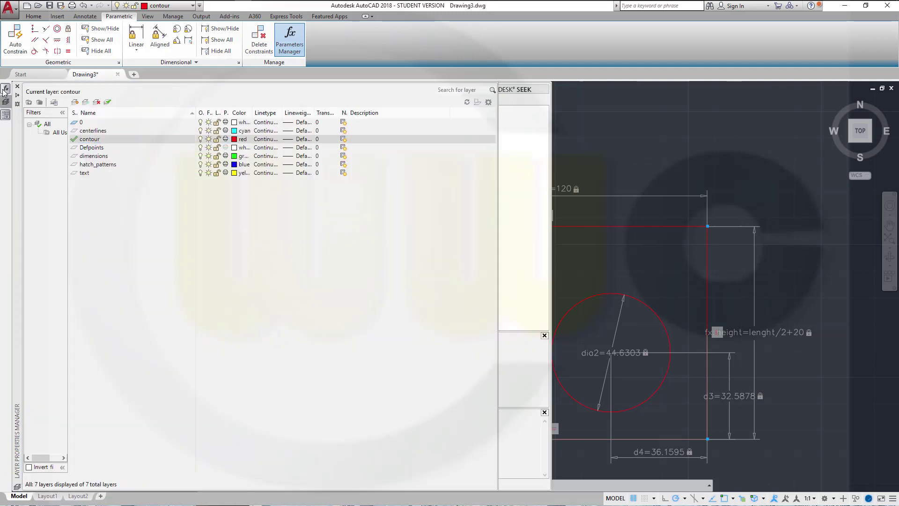
{"action": "mouse_move", "coordinate": [6, 88]}
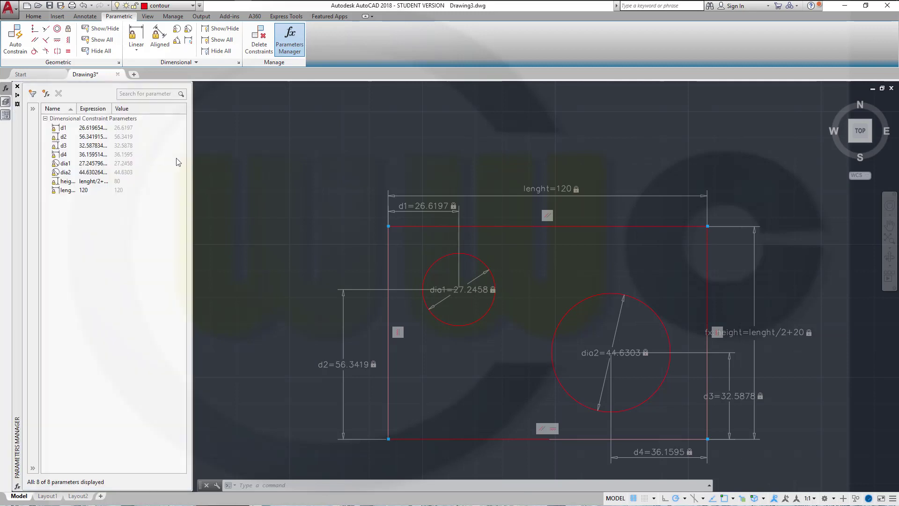
{"action": "left_click_drag", "start_coordinate": [193, 170], "coordinate": [293, 181]}
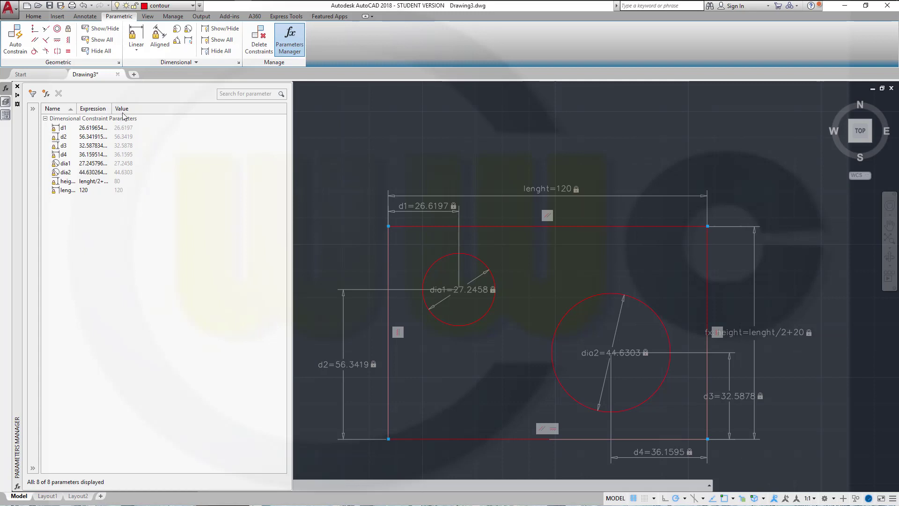
{"action": "left_click_drag", "start_coordinate": [114, 109], "coordinate": [182, 109]}
Set the small circle's position parameters to d1 = 40 and d2 = 50
{"action": "left_click", "coordinate": [99, 129]}
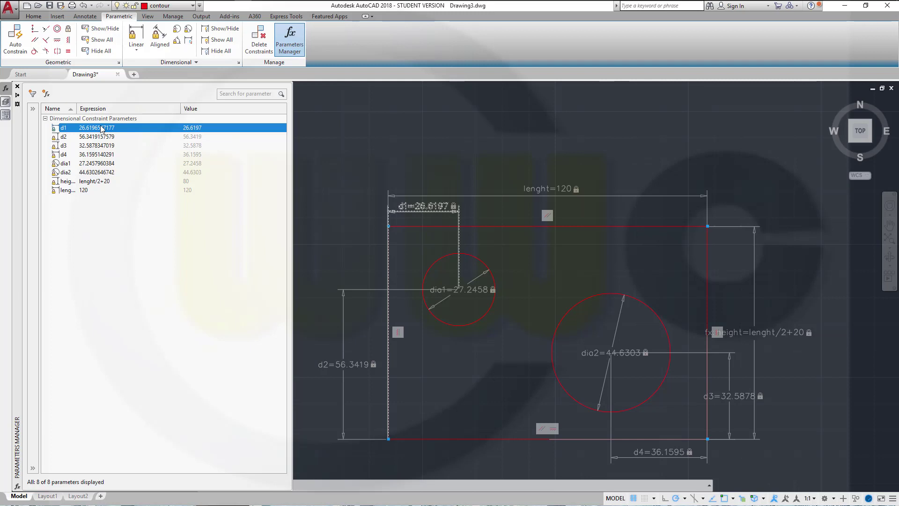
{"action": "left_click", "coordinate": [96, 127]}
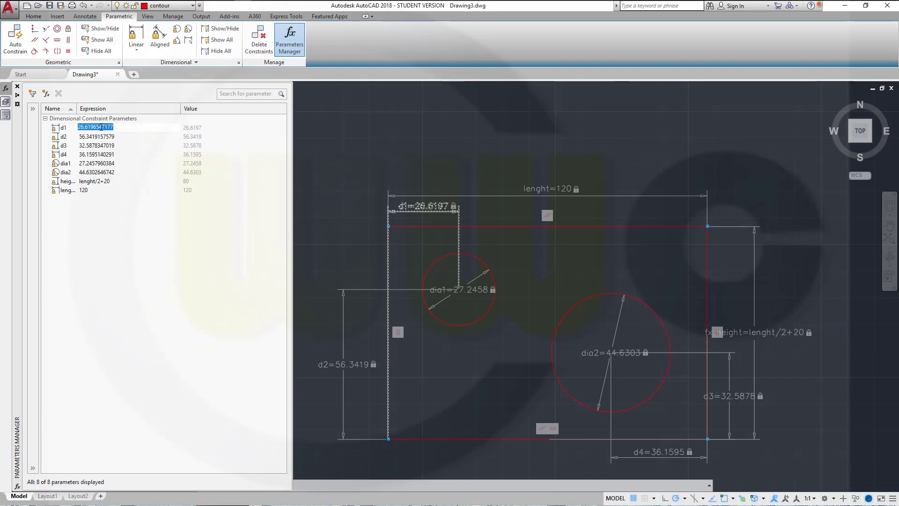
{"action": "type", "text": "40"}
{"action": "key", "text": "Return"}
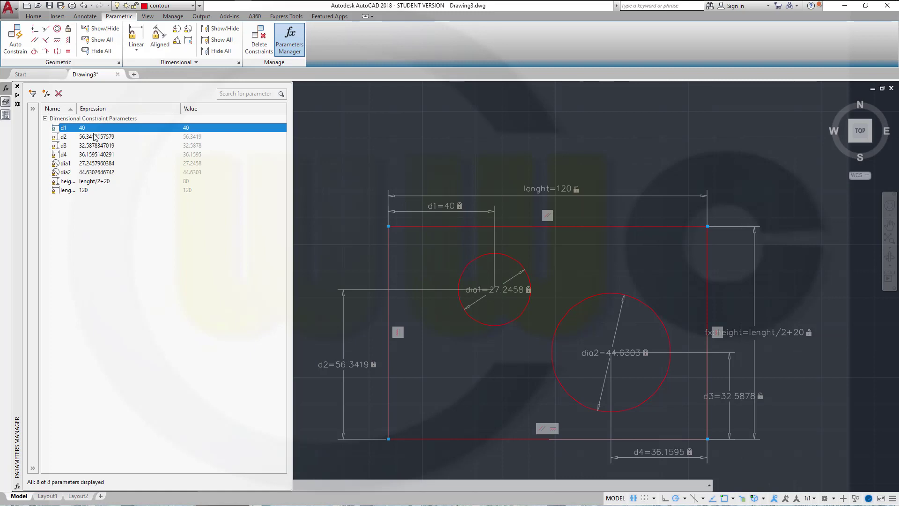
{"action": "left_click", "coordinate": [95, 136]}
{"action": "left_click", "coordinate": [96, 136]}
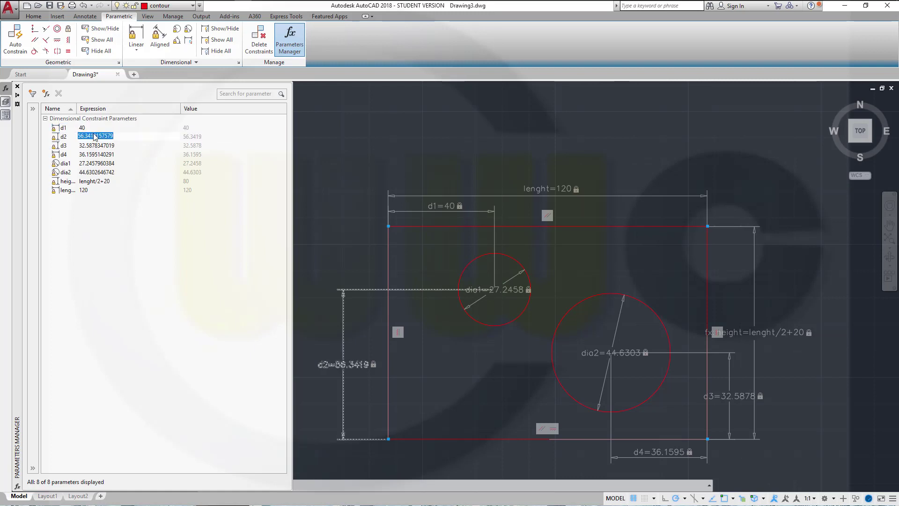
{"action": "type", "text": "50"}
{"action": "key", "text": "Return"}
Set the large circle's position parameters d3 and d4 to 35 each
{"action": "left_click", "coordinate": [86, 148]}
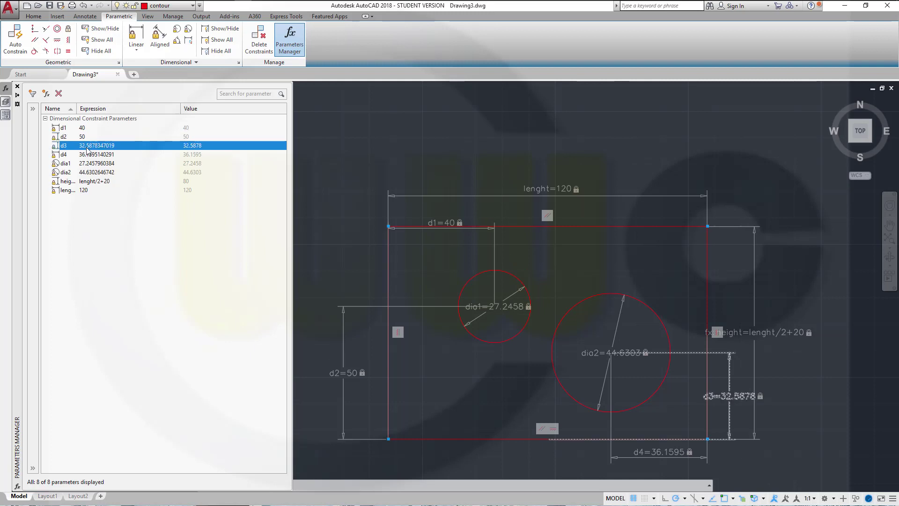
{"action": "left_click", "coordinate": [87, 149]}
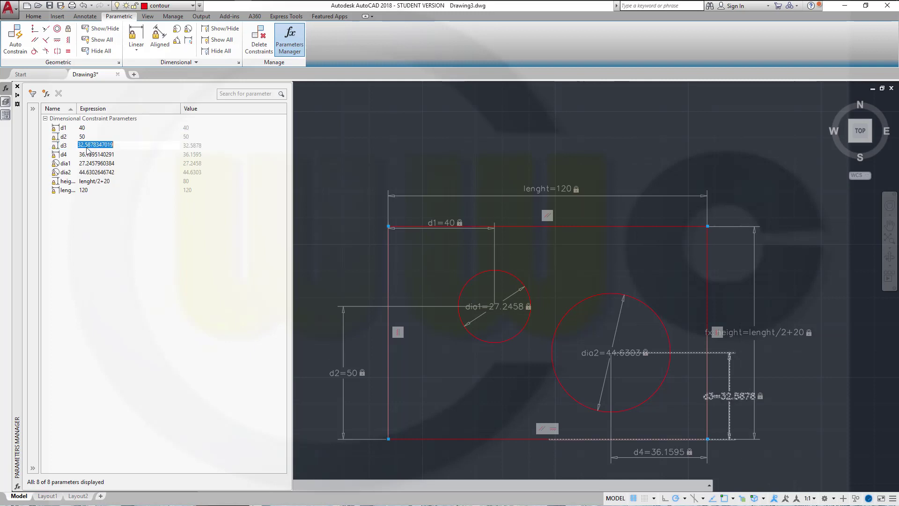
{"action": "type", "text": "35"}
{"action": "key", "text": "Return"}
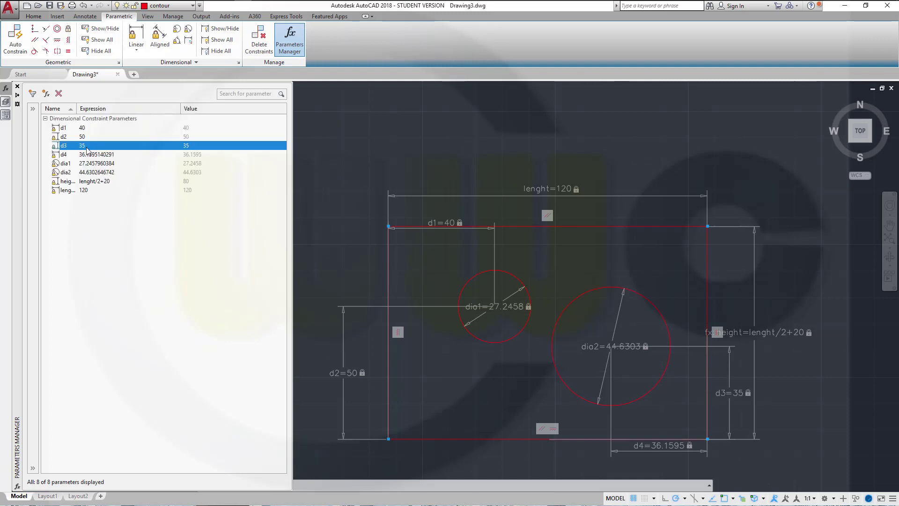
{"action": "left_click", "coordinate": [90, 156]}
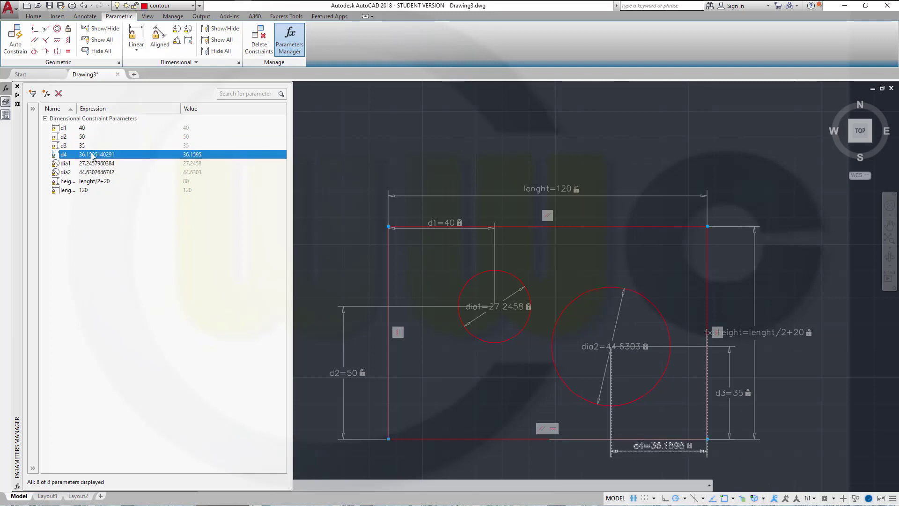
{"action": "double_click", "coordinate": [92, 154]}
{"action": "key", "text": "Return"}
Set the circle diameter parameters to dia1 = 30 and dia2 = 50
{"action": "left_click", "coordinate": [97, 164]}
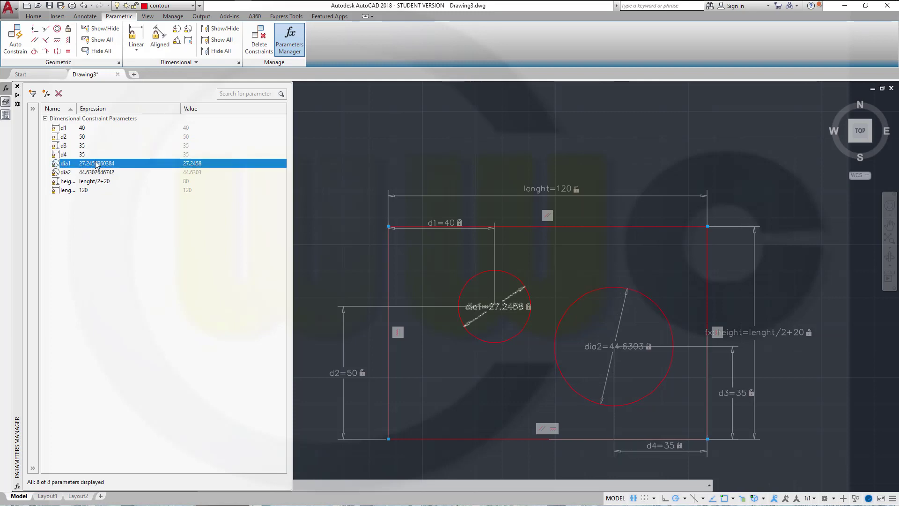
{"action": "double_click", "coordinate": [96, 163]}
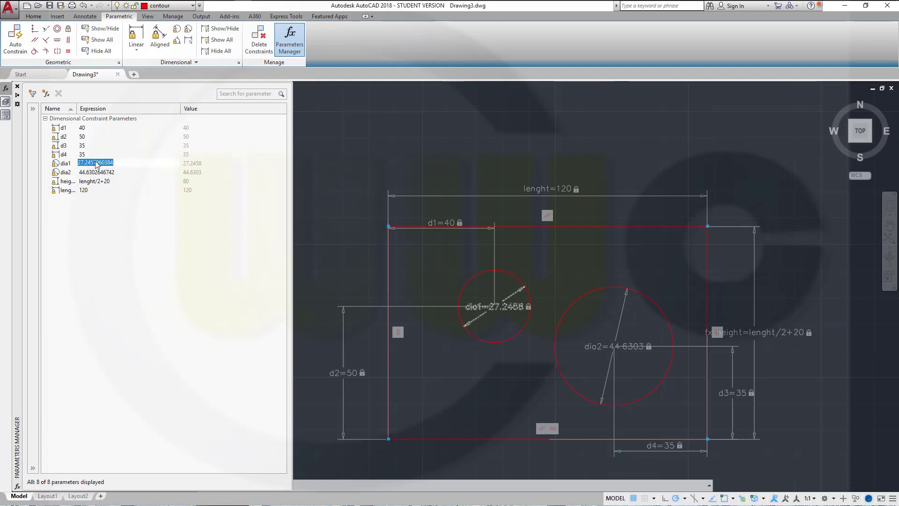
{"action": "type", "text": "20"}
{"action": "key", "text": "Return"}
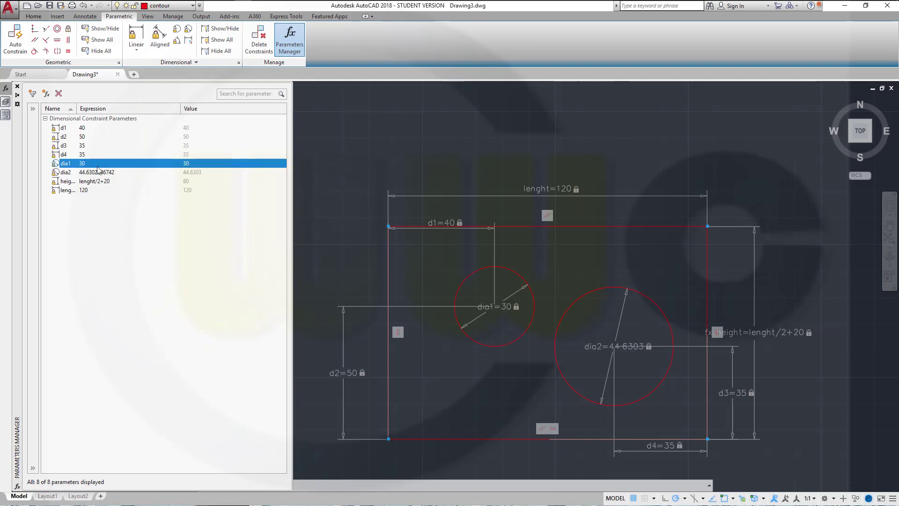
{"action": "left_click", "coordinate": [97, 172]}
{"action": "double_click", "coordinate": [97, 172]}
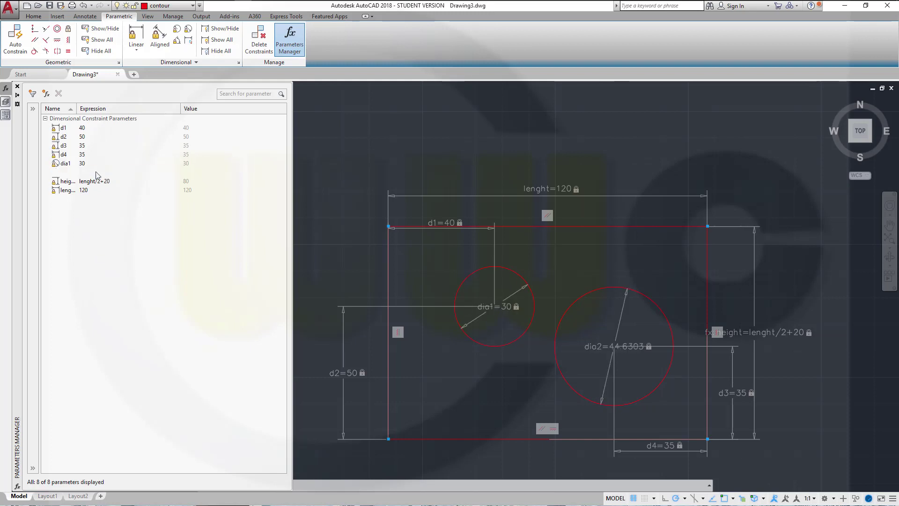
{"action": "type", "text": "50"}
{"action": "key", "text": "Return"}
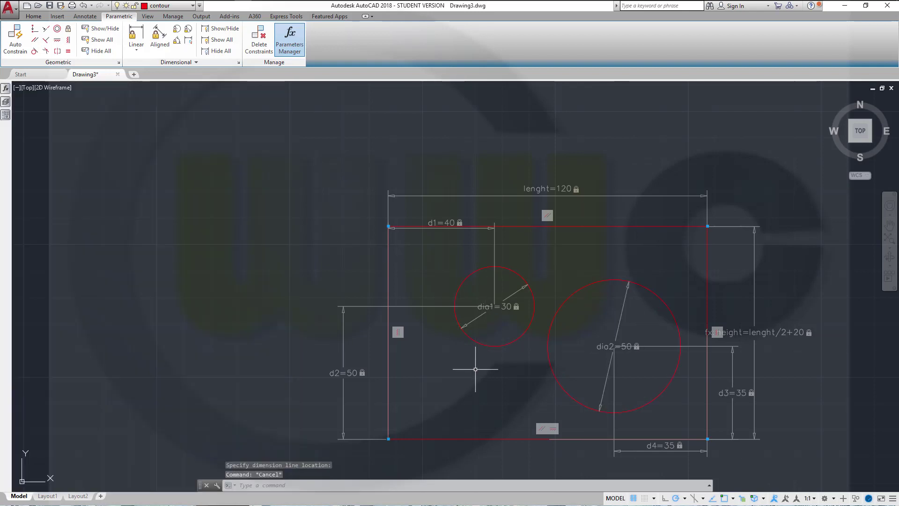
Start Fillet with the Multiple option and radius 10, and round the rectangle's upper-left corner between its left and top lines
{"action": "scroll", "coordinate": [487, 364], "scroll_direction": "up", "scroll_amount": 2}
{"action": "scroll", "coordinate": [488, 364], "scroll_direction": "down", "scroll_amount": 5}
{"action": "scroll", "coordinate": [487, 293], "scroll_direction": "up", "scroll_amount": 3}
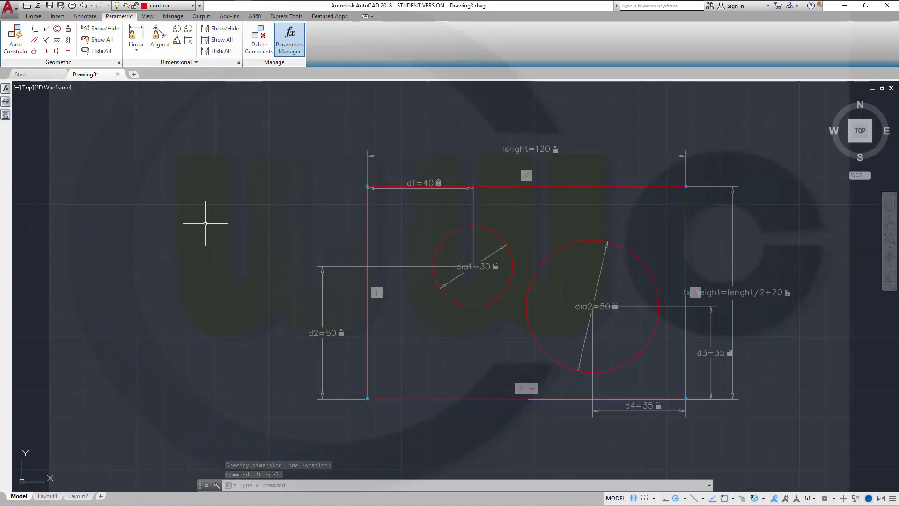
{"action": "left_click", "coordinate": [33, 18]}
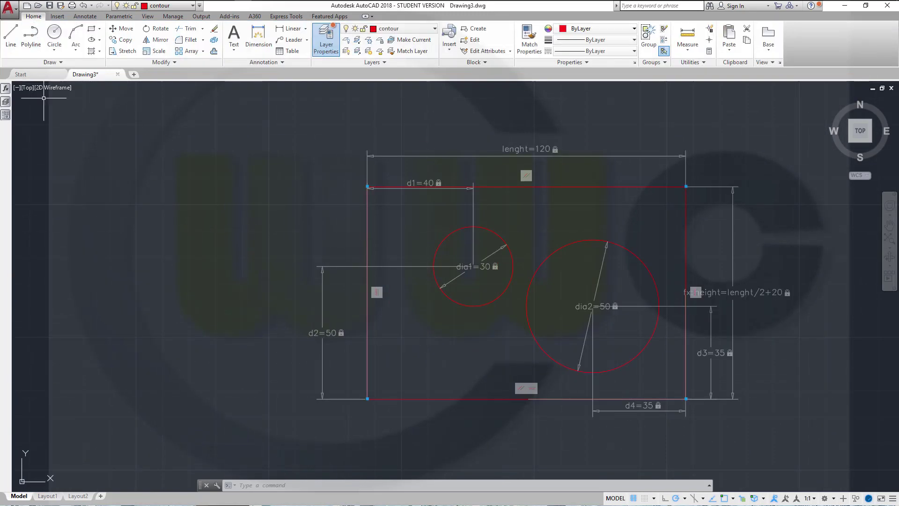
{"action": "left_click", "coordinate": [183, 42]}
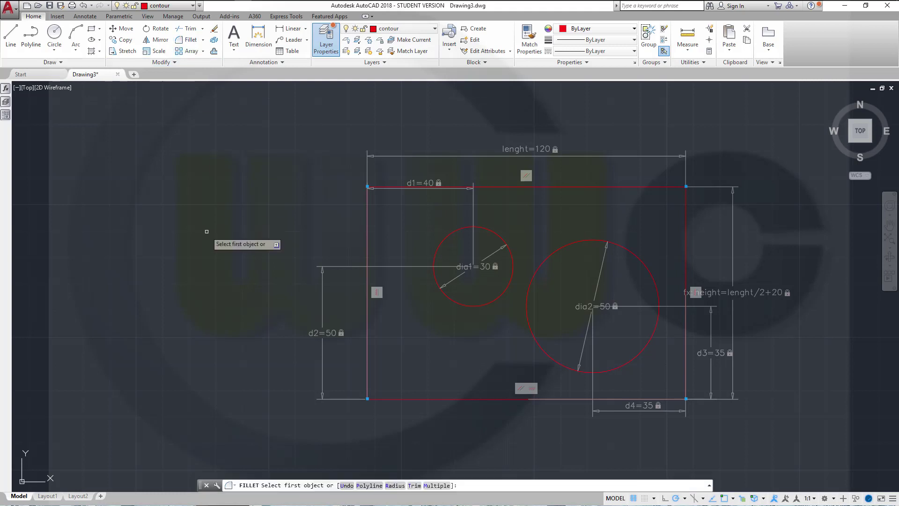
{"action": "right_click", "coordinate": [210, 235]}
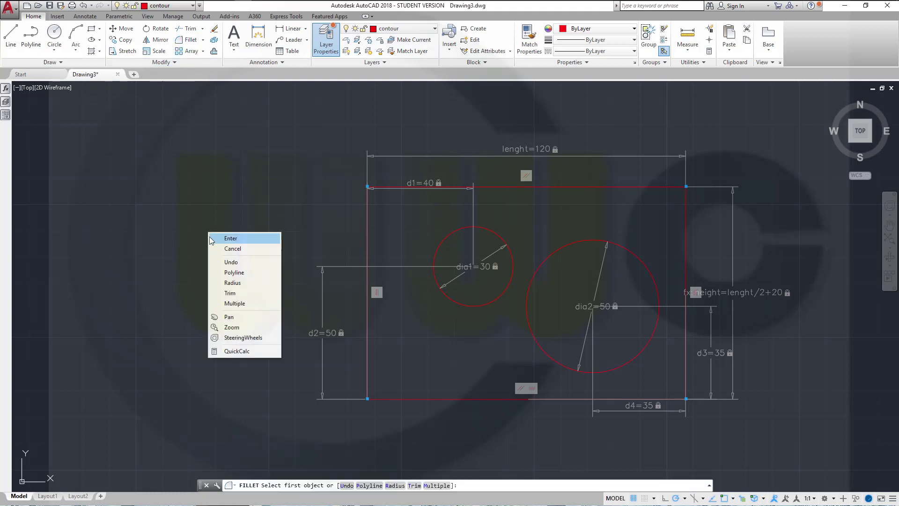
{"action": "left_click", "coordinate": [235, 303]}
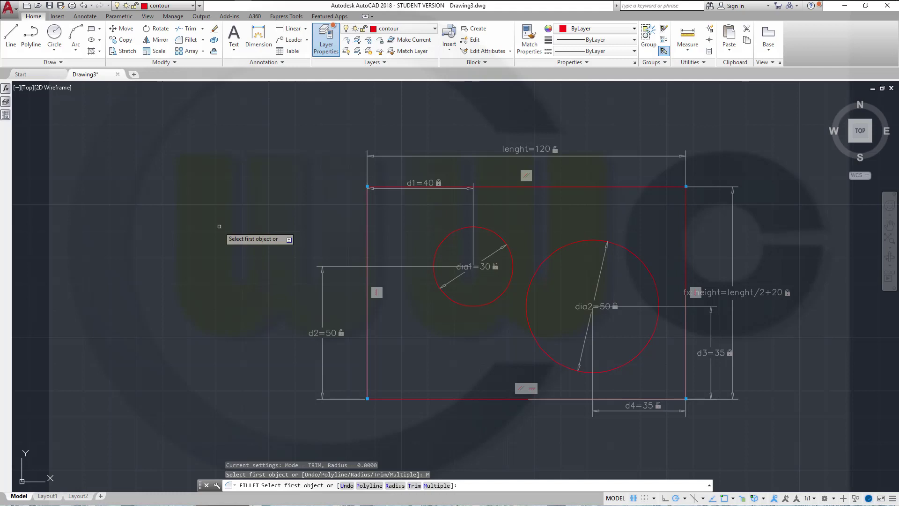
{"action": "right_click", "coordinate": [219, 226]}
{"action": "left_click", "coordinate": [246, 288]}
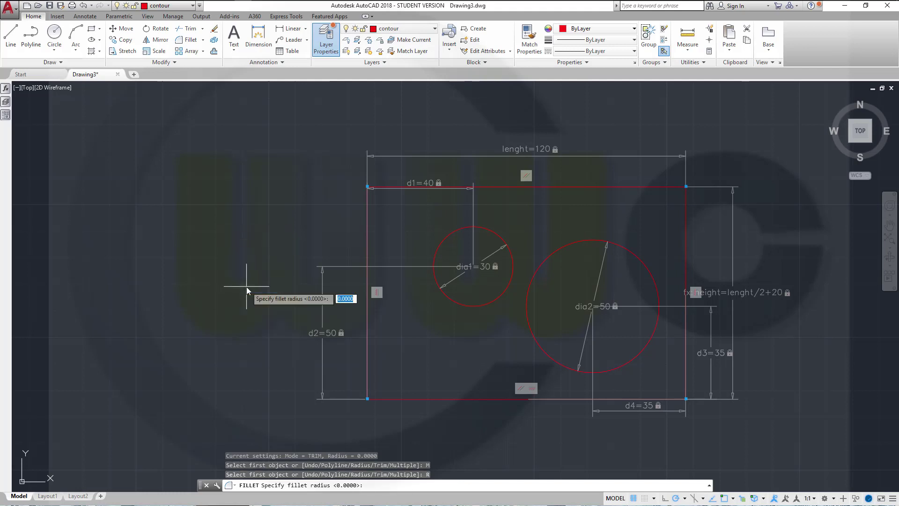
{"action": "type", "text": "10"}
{"action": "key", "text": "Return"}
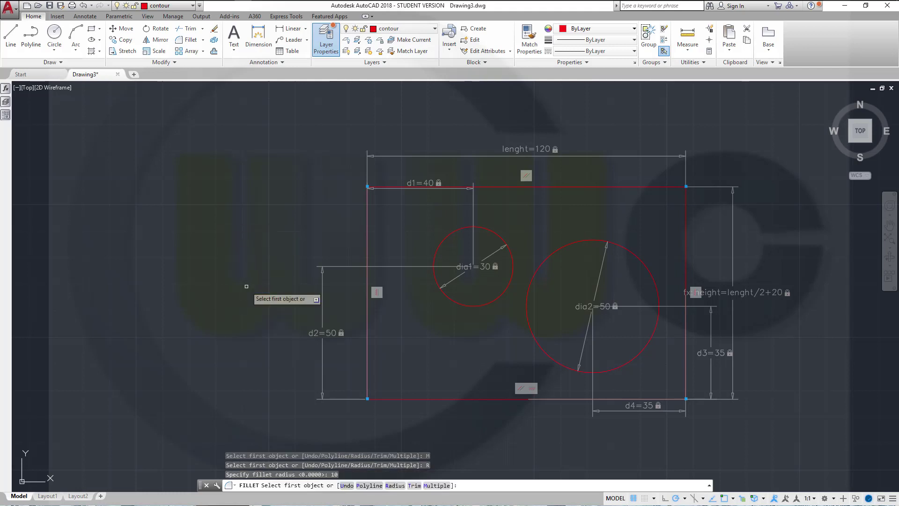
{"action": "left_click", "coordinate": [367, 227]}
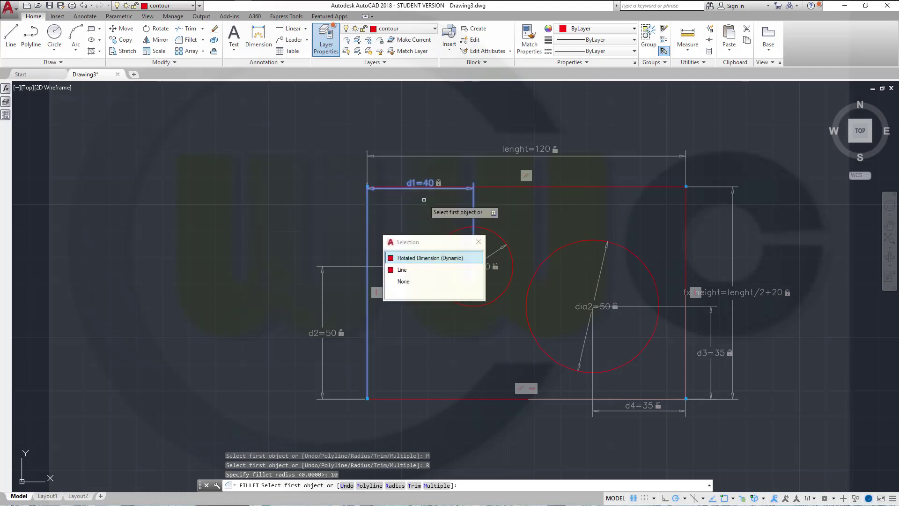
{"action": "left_click", "coordinate": [415, 273]}
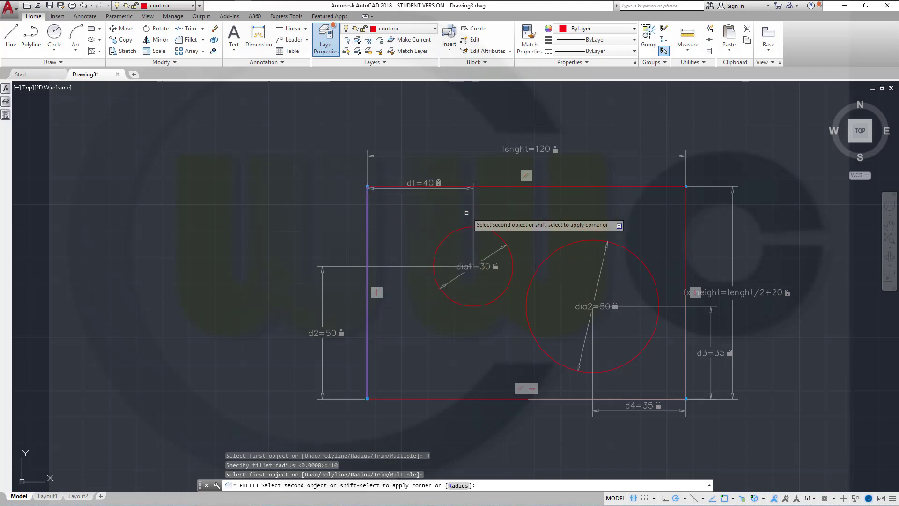
{"action": "left_click", "coordinate": [489, 188]}
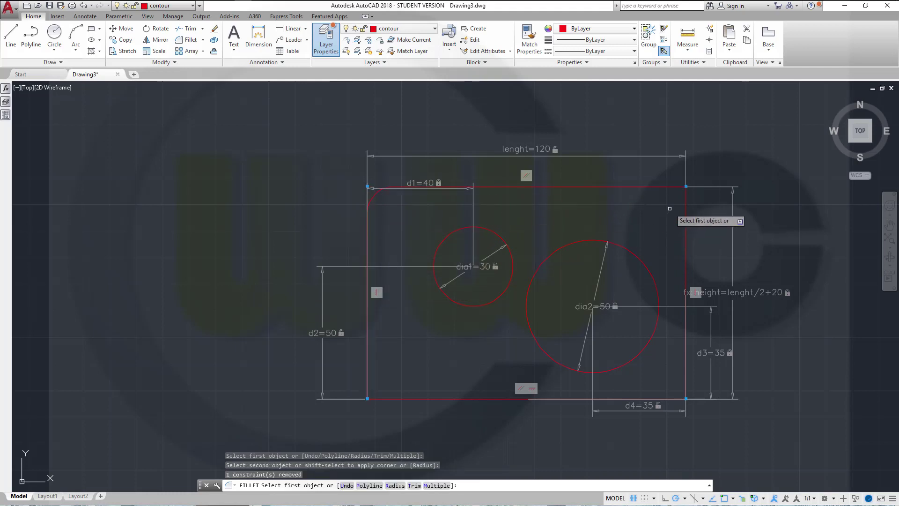
Round the rectangle's upper-right, lower-right and lower-left corners with the same fillet radius and end the command
{"action": "left_click", "coordinate": [658, 187]}
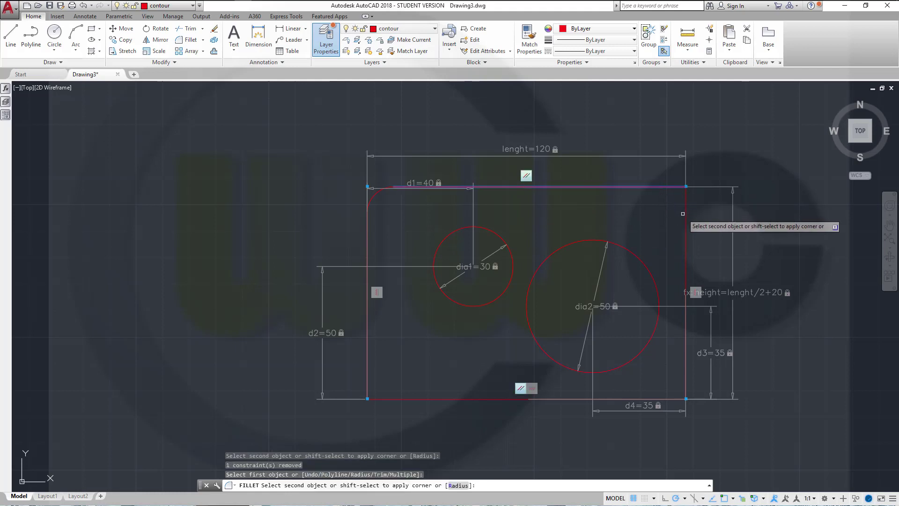
{"action": "left_click", "coordinate": [685, 224]}
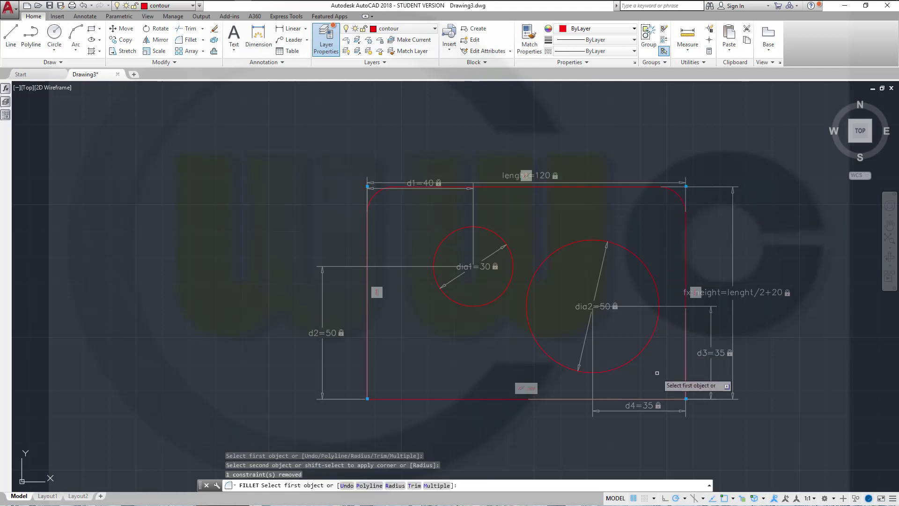
{"action": "left_click", "coordinate": [530, 397]}
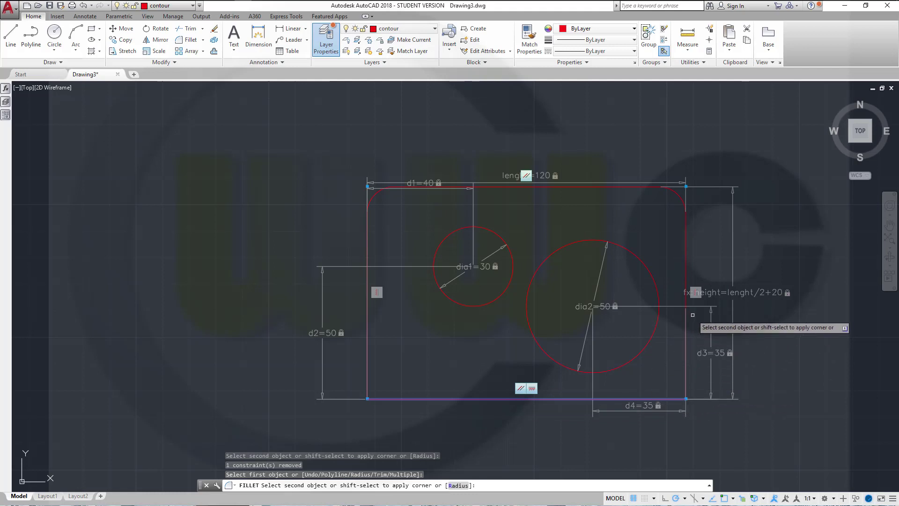
{"action": "left_click", "coordinate": [686, 274]}
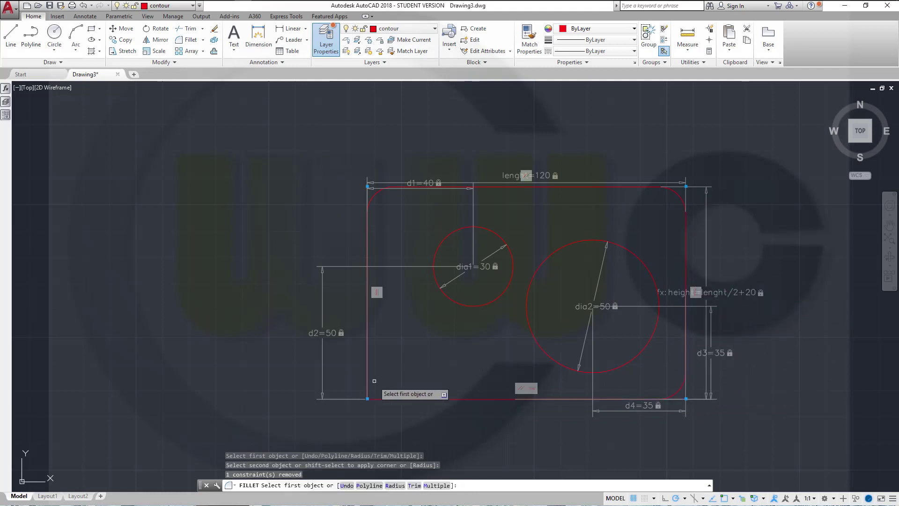
{"action": "left_click", "coordinate": [411, 398]}
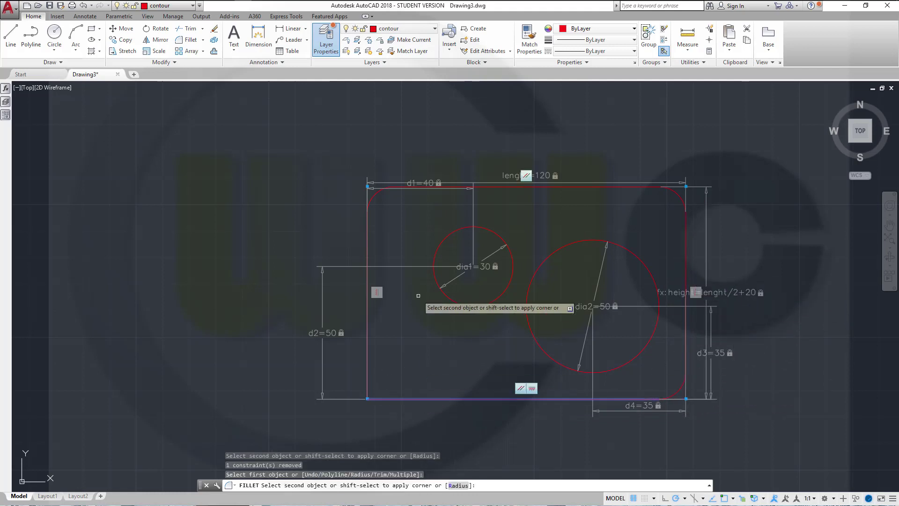
{"action": "left_click", "coordinate": [367, 251]}
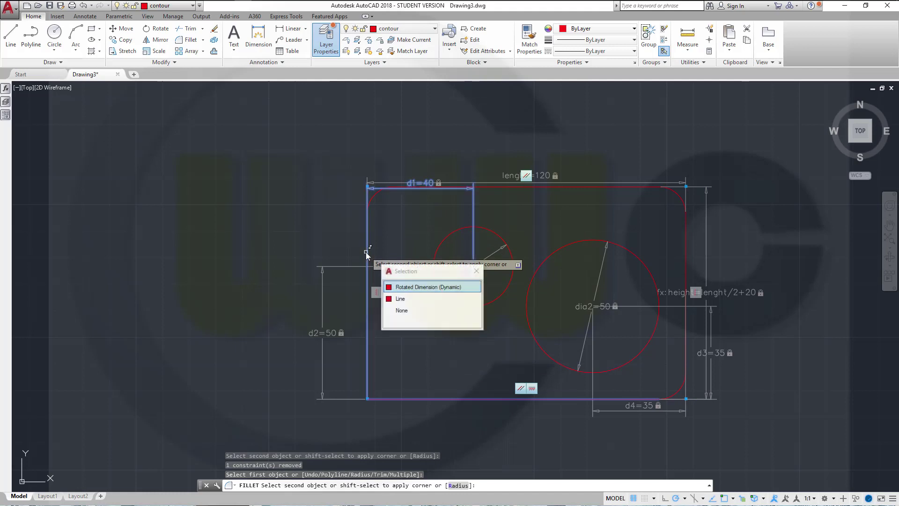
{"action": "left_click", "coordinate": [405, 300]}
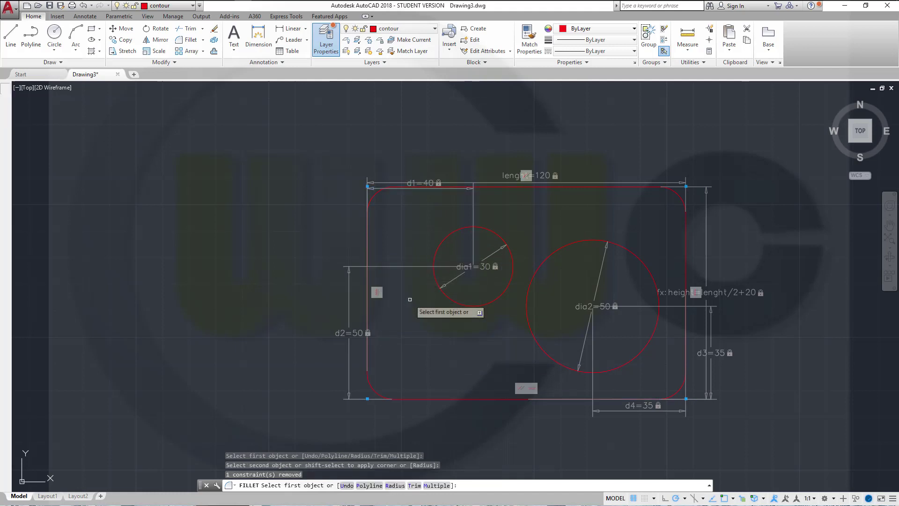
{"action": "key", "text": "Escape"}
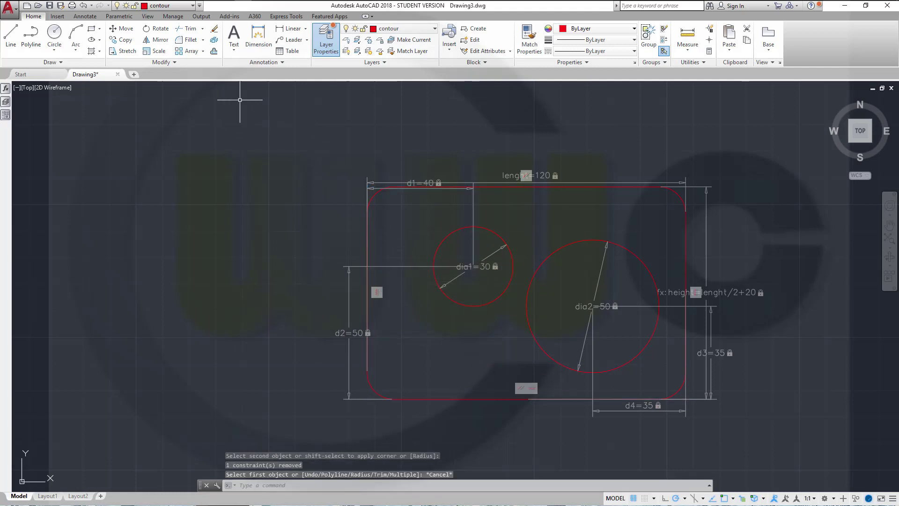
Apply automatic geometric constraints to the entire filleted contour, including both circles and the existing dimensional constraints
{"action": "left_click", "coordinate": [127, 17]}
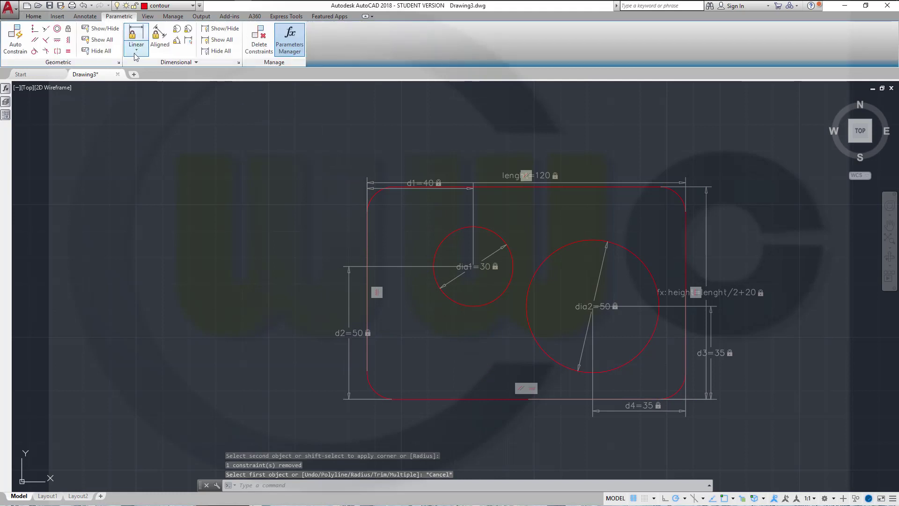
{"action": "left_click", "coordinate": [177, 29]}
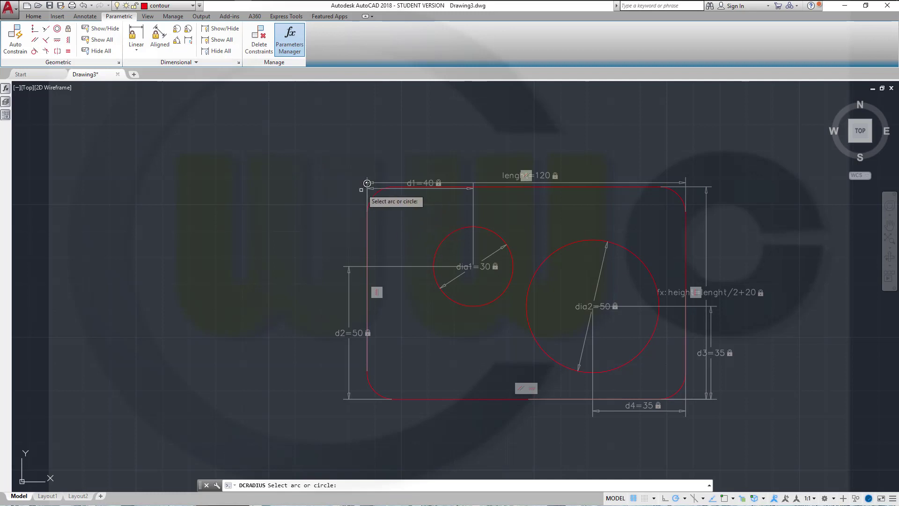
{"action": "key", "text": "Escape"}
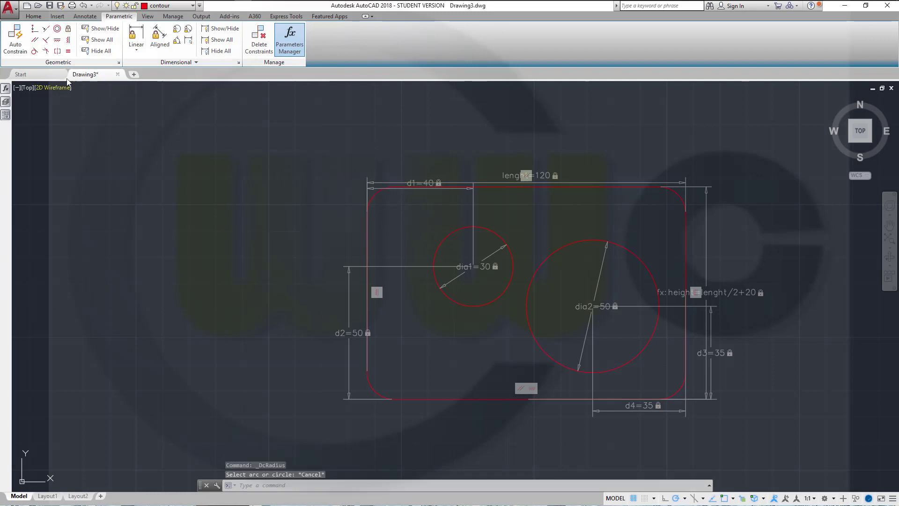
{"action": "left_click", "coordinate": [23, 40]}
{"action": "left_click", "coordinate": [255, 129]}
{"action": "left_click", "coordinate": [769, 459]}
{"action": "right_click", "coordinate": [799, 398]}
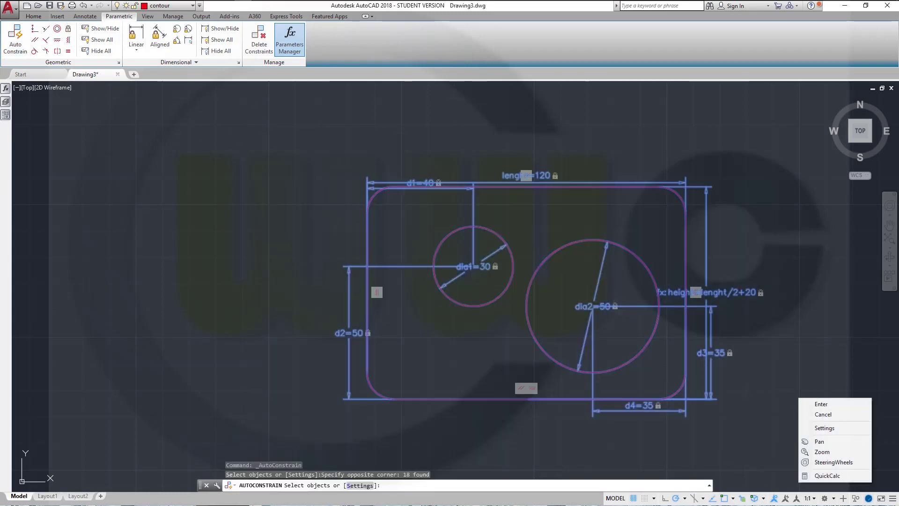
{"action": "left_click", "coordinate": [818, 405]}
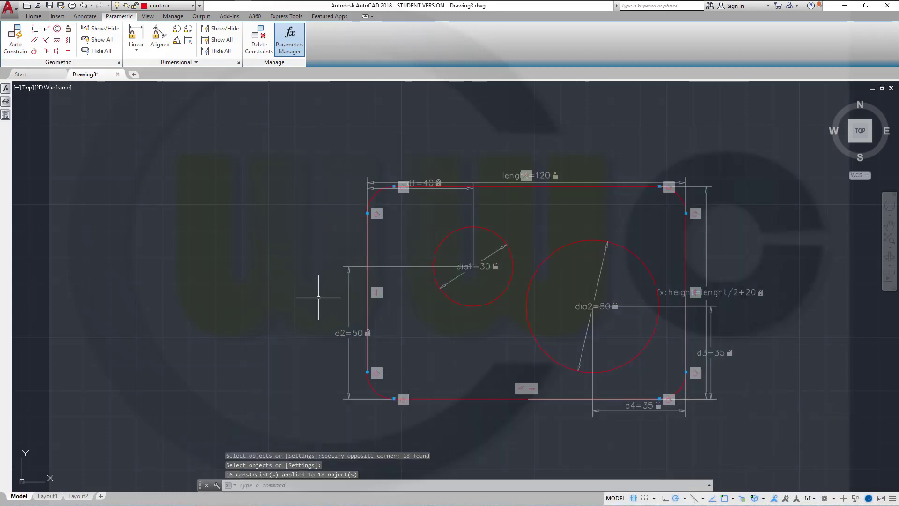
Add radius constraints of 10 to the contour's lower-left and upper-right corner arcs, placing both dimensions inside the plate
{"action": "left_click", "coordinate": [177, 31]}
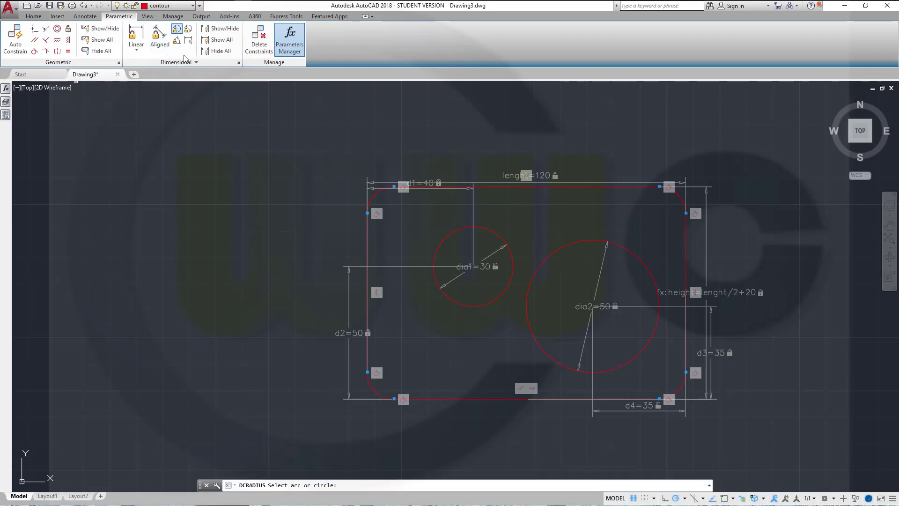
{"action": "left_click", "coordinate": [376, 395]}
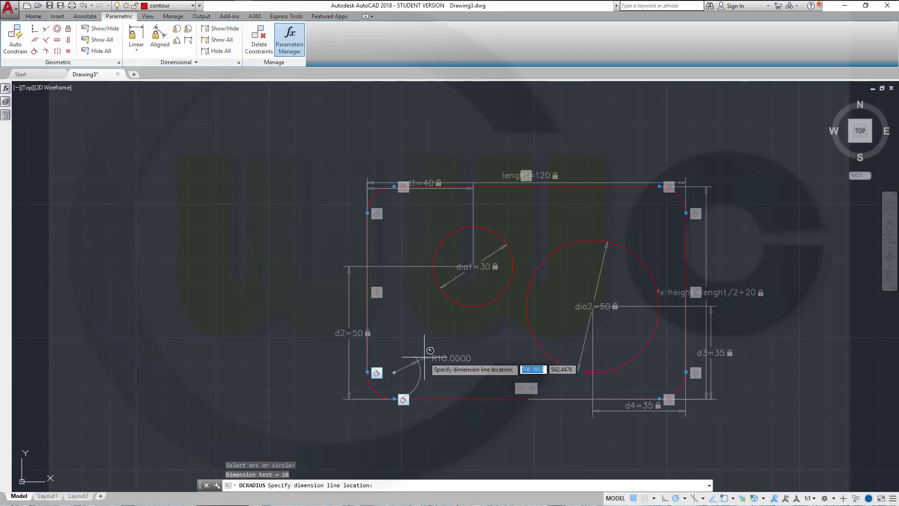
{"action": "left_click", "coordinate": [468, 364]}
{"action": "key", "text": "Return"}
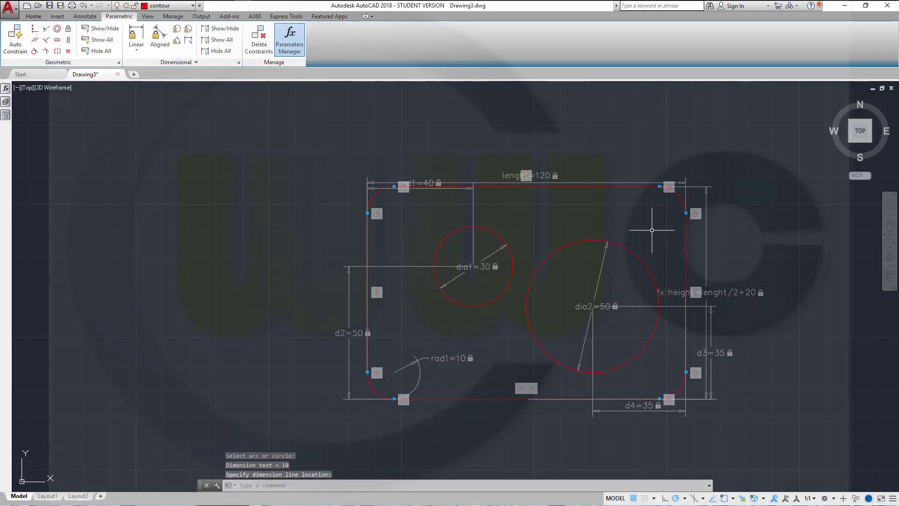
{"action": "key", "text": "Return"}
{"action": "left_click", "coordinate": [679, 196]}
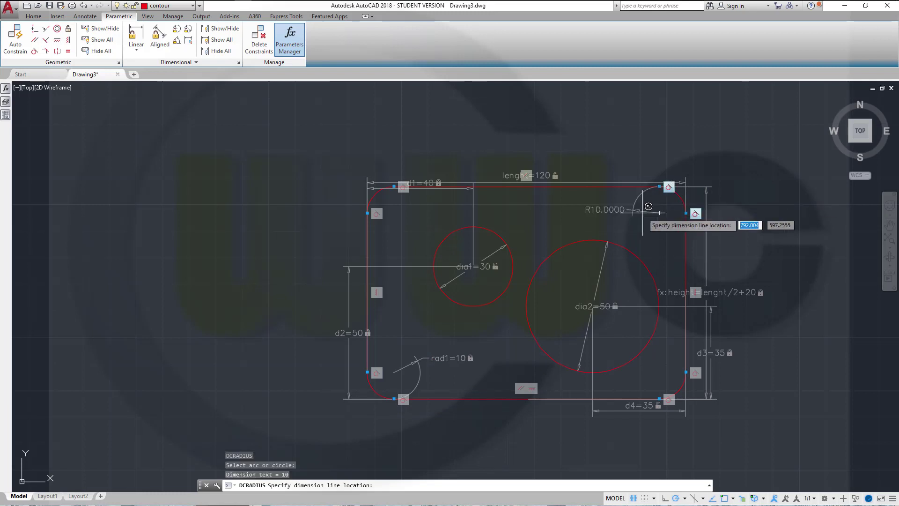
{"action": "left_click", "coordinate": [648, 209]}
{"action": "key", "text": "Return"}
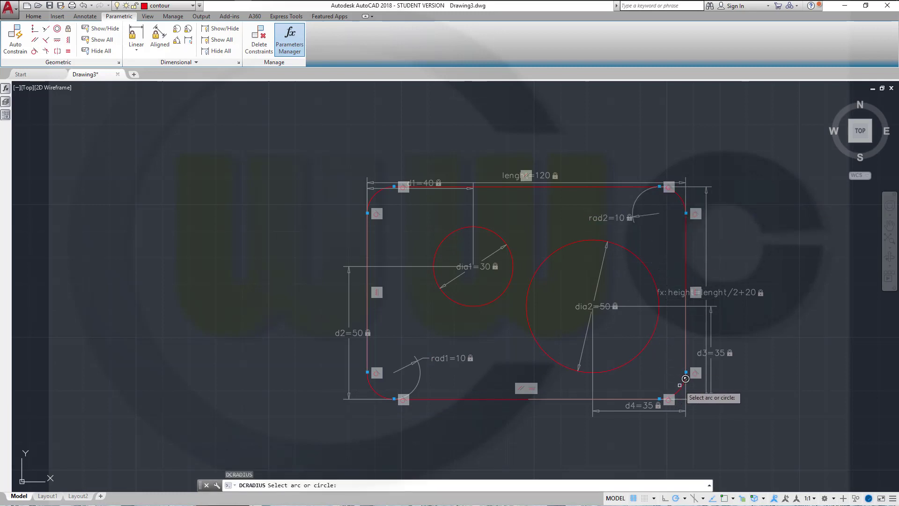
Add a radius constraint to the lower-right corner arc and set it to 30
{"action": "left_click", "coordinate": [687, 379]}
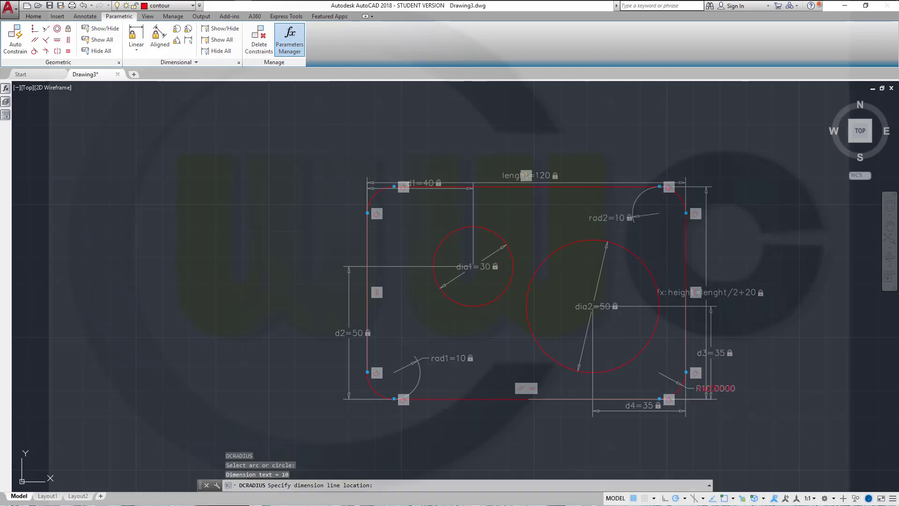
{"action": "left_click", "coordinate": [707, 388]}
{"action": "type", "text": "30"}
{"action": "key", "text": "Return"}
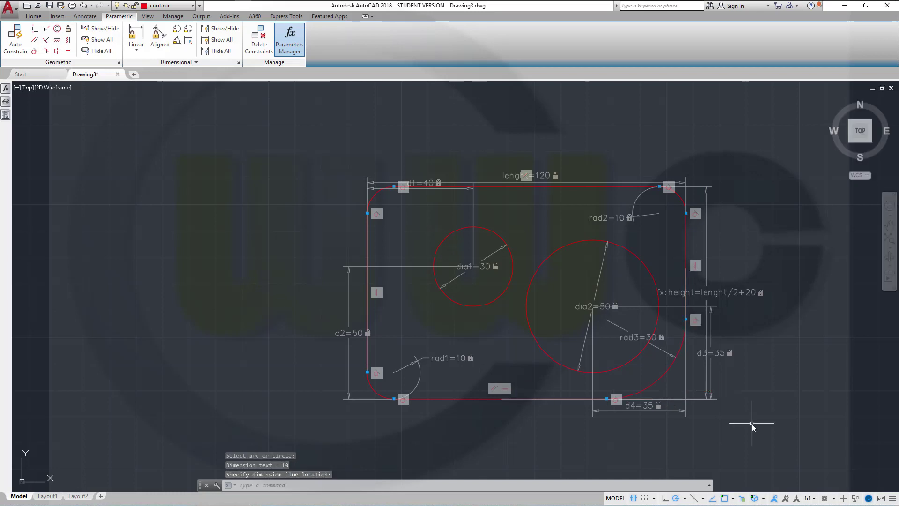
Add a radius constraint to the upper-left corner arc and set it to 50
{"action": "key", "text": "Return"}
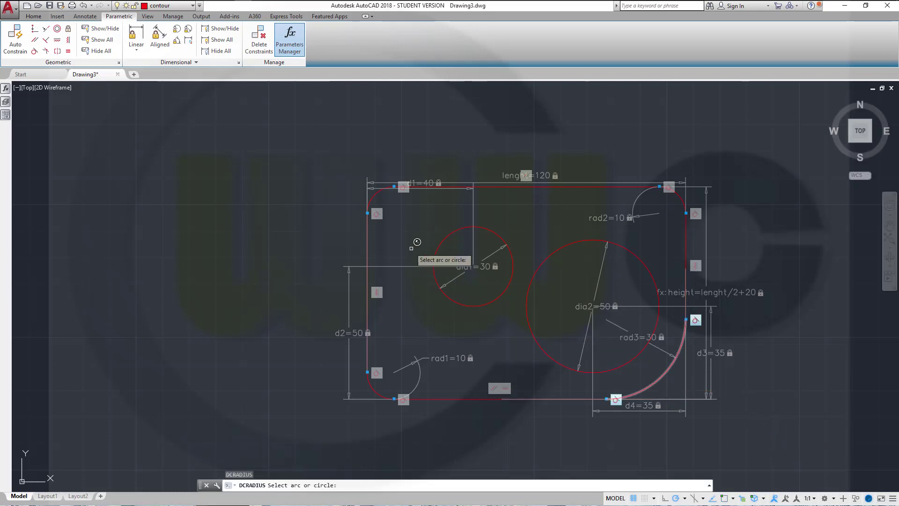
{"action": "left_click", "coordinate": [374, 192]}
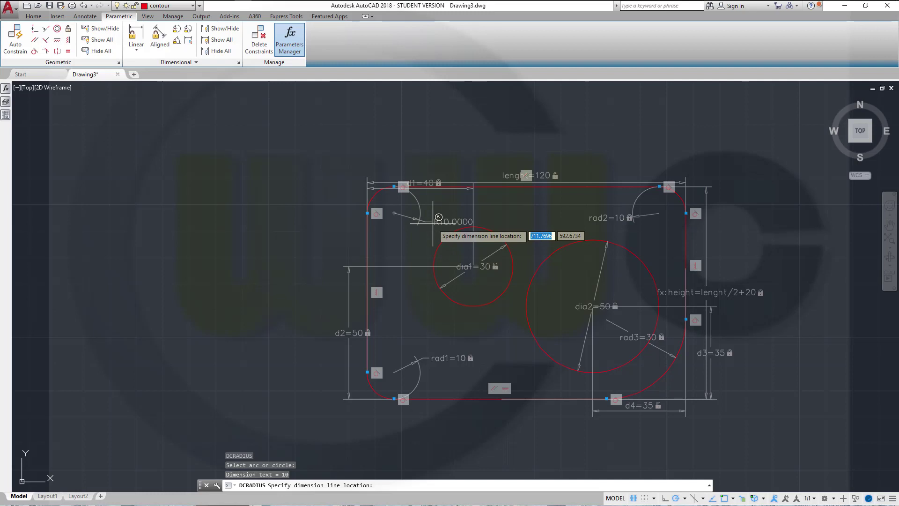
{"action": "left_click", "coordinate": [434, 221]}
{"action": "type", "text": "50"}
{"action": "key", "text": "Return"}
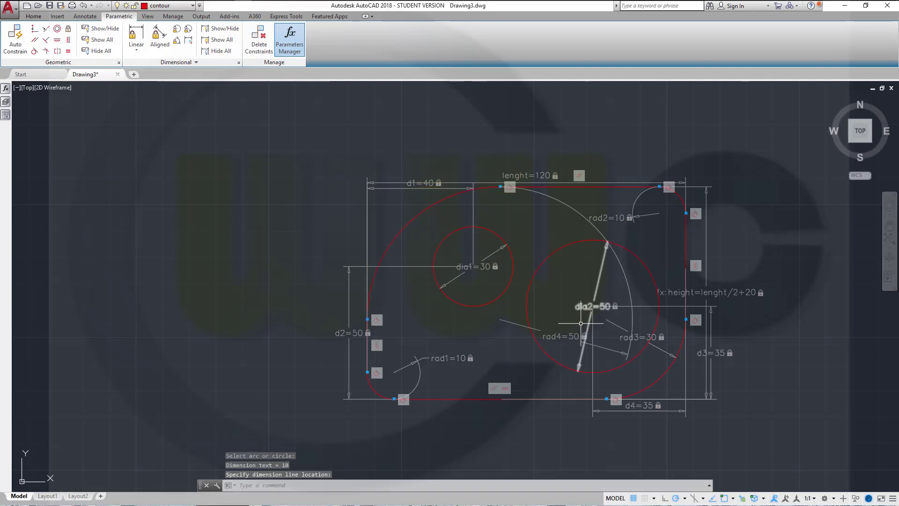
{"action": "mouse_move", "coordinate": [541, 319]}
{"action": "middle_mouse_down"}
{"action": "mouse_move", "coordinate": [469, 267]}
{"action": "mouse_move", "coordinate": [532, 331]}
{"action": "middle_mouse_up"}
{"action": "scroll", "coordinate": [470, 267], "scroll_direction": "up", "scroll_amount": 3}
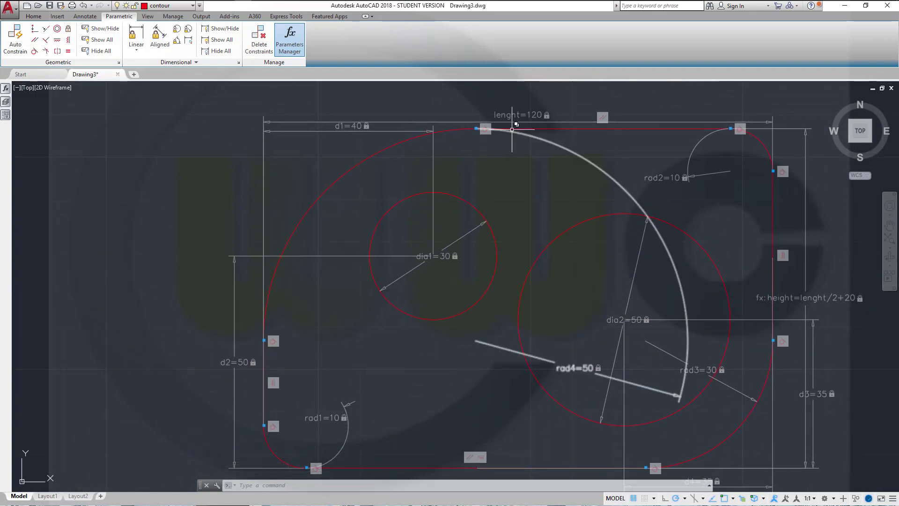
{"action": "scroll", "coordinate": [460, 323], "scroll_direction": "down", "scroll_amount": 3}
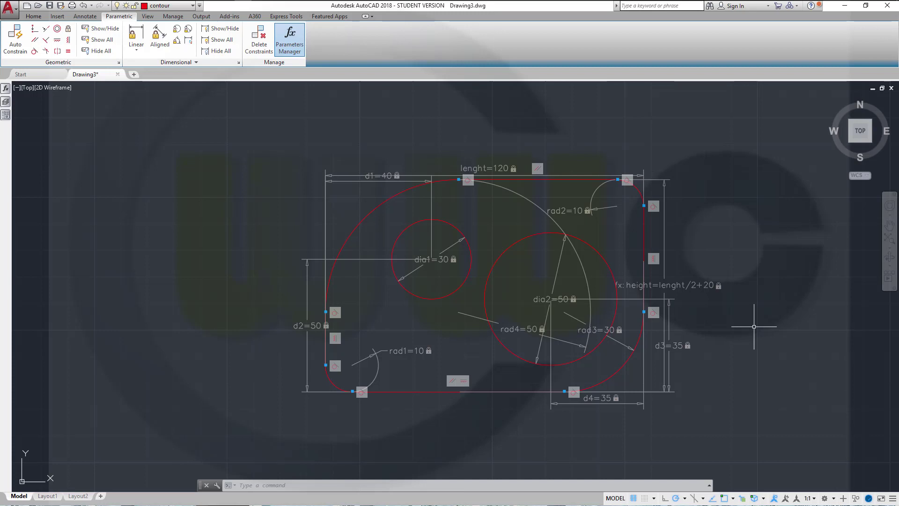
{"action": "scroll", "coordinate": [528, 394], "scroll_direction": "down", "scroll_amount": 6}
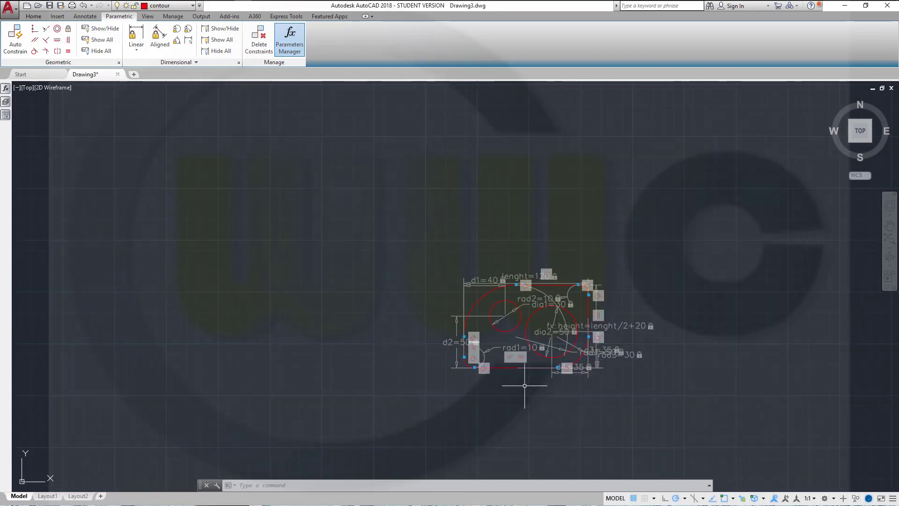
{"action": "scroll", "coordinate": [520, 388], "scroll_direction": "up", "scroll_amount": 5}
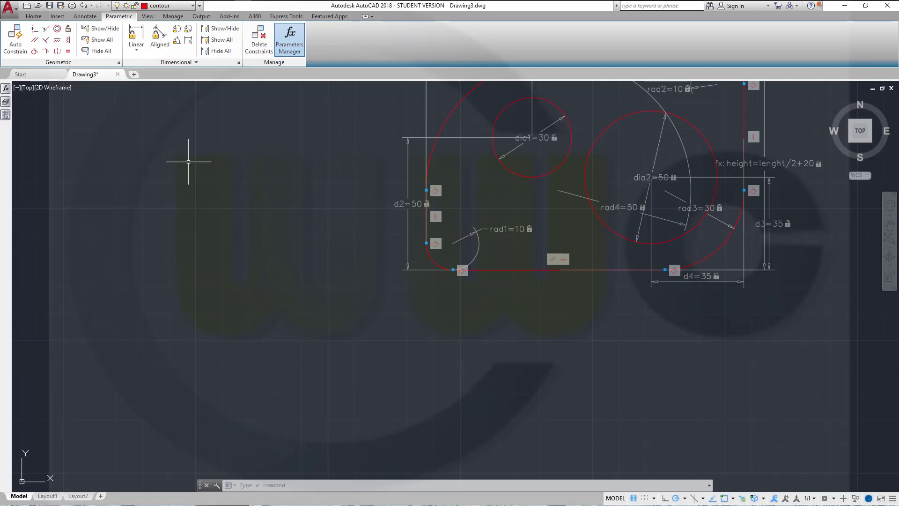
Move the whole constrained contour from the virtual corner of its left and bottom edges to the origin at 0,0
{"action": "mouse_move", "coordinate": [280, 187]}
{"action": "middle_mouse_down"}
{"action": "mouse_move", "coordinate": [225, 325]}
{"action": "mouse_move", "coordinate": [204, 323]}
{"action": "middle_mouse_up"}
{"action": "left_click", "coordinate": [33, 17]}
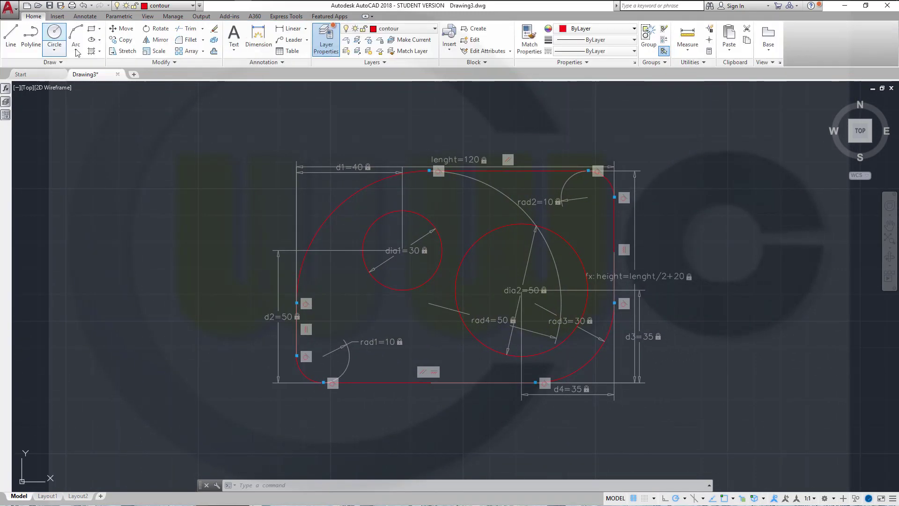
{"action": "left_click", "coordinate": [123, 28]}
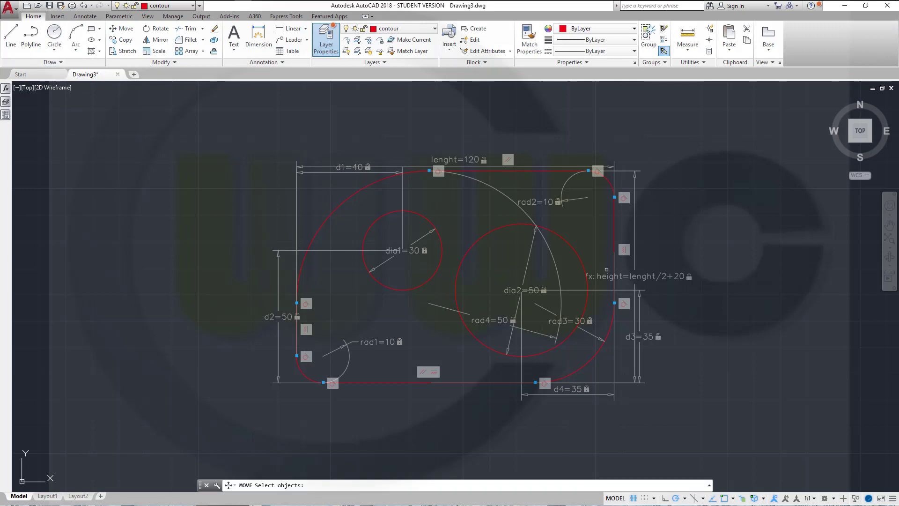
{"action": "left_click", "coordinate": [747, 451]}
{"action": "left_click", "coordinate": [136, 105]}
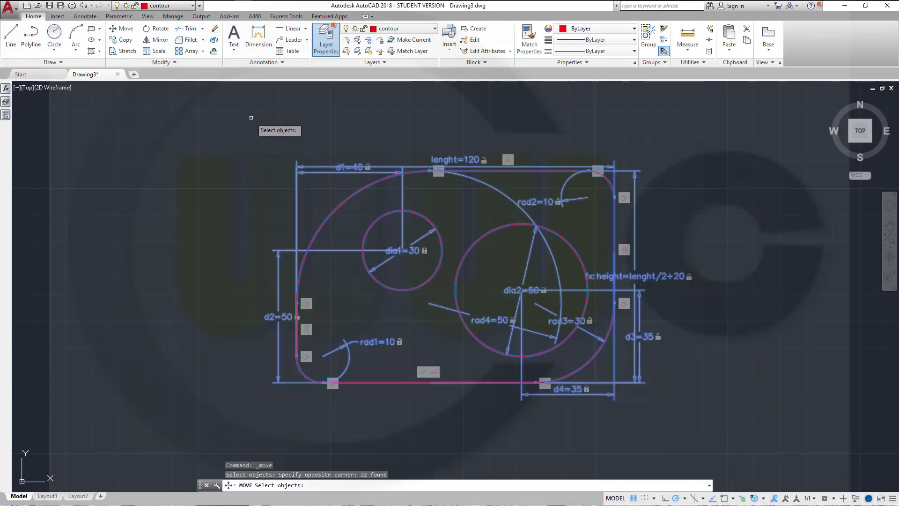
{"action": "key", "text": "Return"}
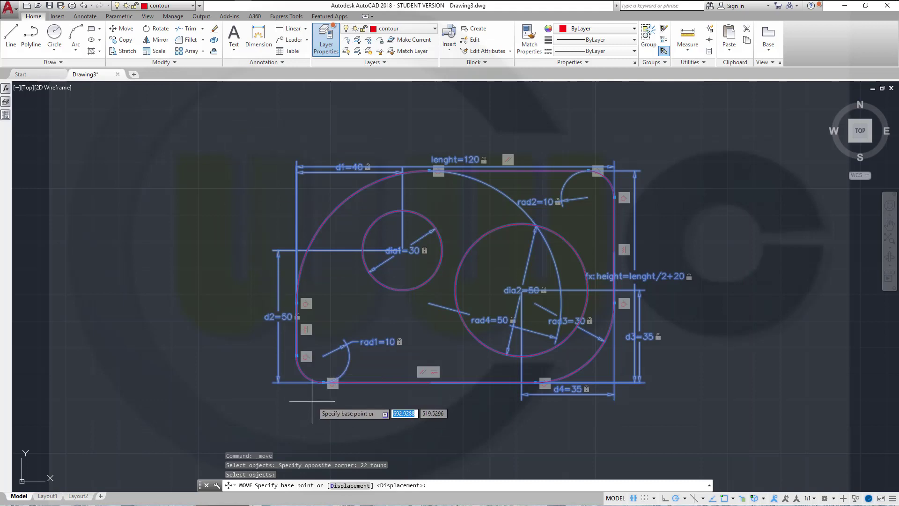
{"action": "scroll", "coordinate": [311, 400], "scroll_direction": "up", "scroll_amount": 6}
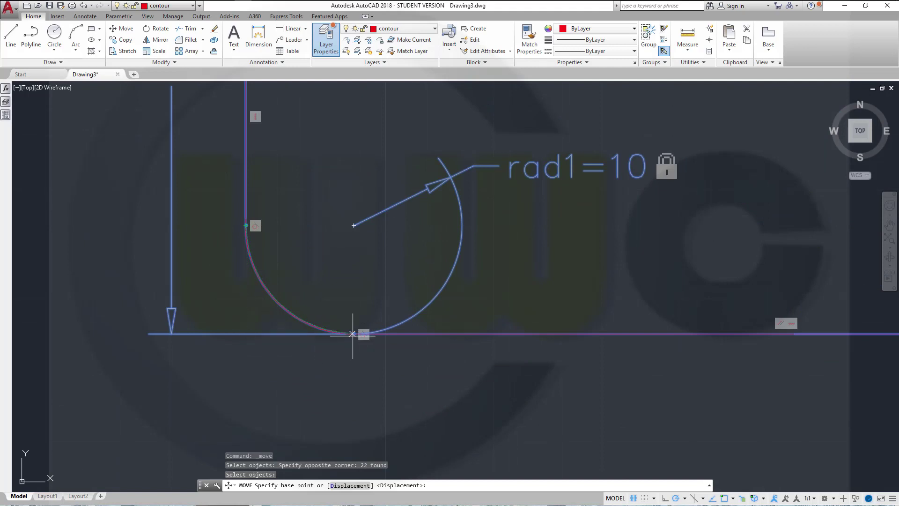
{"action": "left_click", "coordinate": [246, 334]}
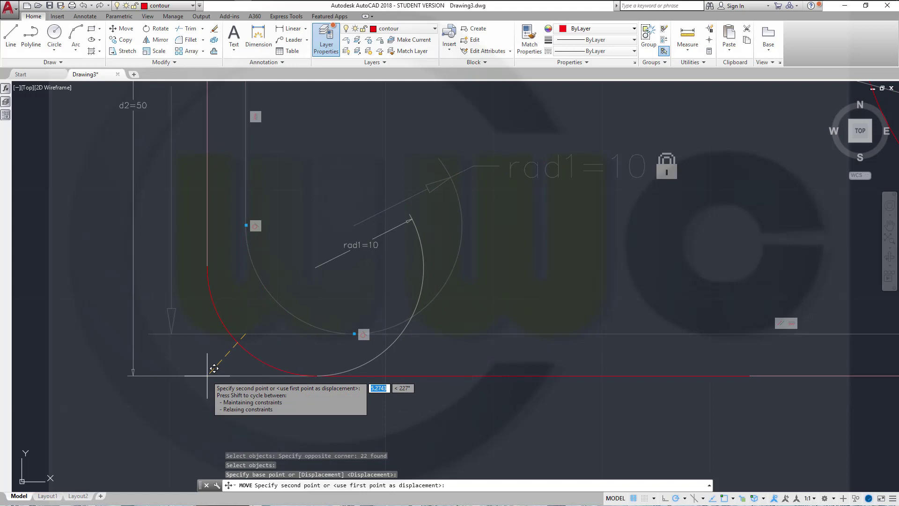
{"action": "type", "text": "#0,0"}
{"action": "key", "text": "Return"}
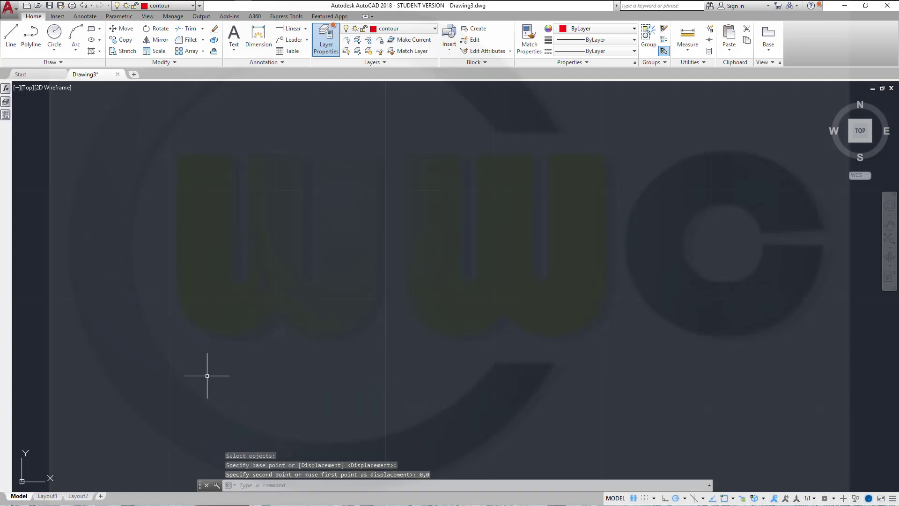
Bring the moved contour back into view and examine the position of its lower-left corner relative to the coordinate origin
{"action": "middle_click_drag", "start_coordinate": [295, 335], "coordinate": [298, 338]}
{"action": "middle_click", "coordinate": [301, 336]}
{"action": "middle_click", "coordinate": [301, 336]}
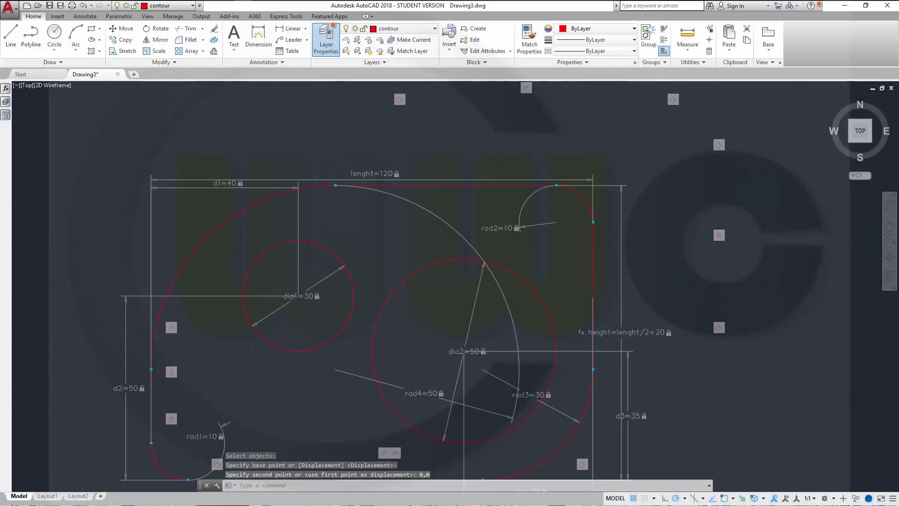
{"action": "middle_click_drag", "start_coordinate": [306, 381], "coordinate": [434, 322]}
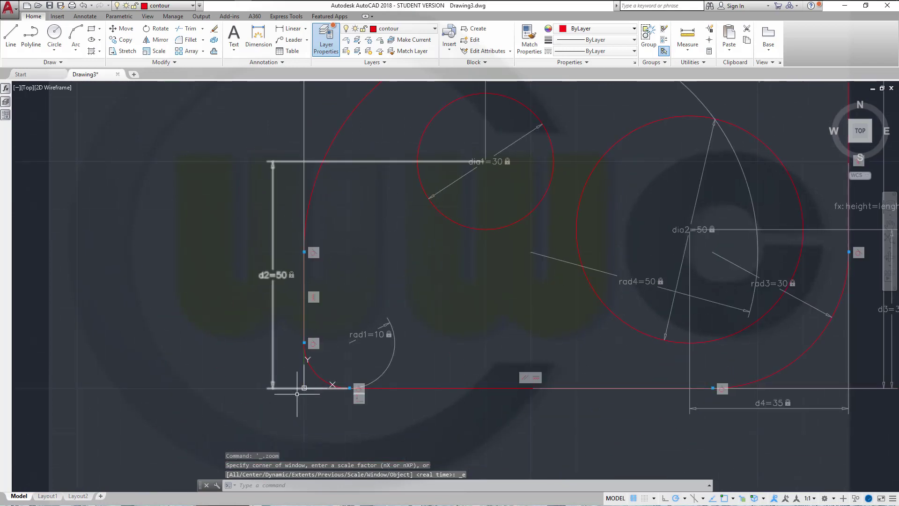
{"action": "scroll", "coordinate": [367, 392], "scroll_direction": "up", "scroll_amount": 2}
{"action": "scroll", "coordinate": [534, 328], "scroll_direction": "down", "scroll_amount": 2}
{"action": "scroll", "coordinate": [534, 329], "scroll_direction": "down", "scroll_amount": 2}
{"action": "scroll", "coordinate": [412, 347], "scroll_direction": "down", "scroll_amount": 1}
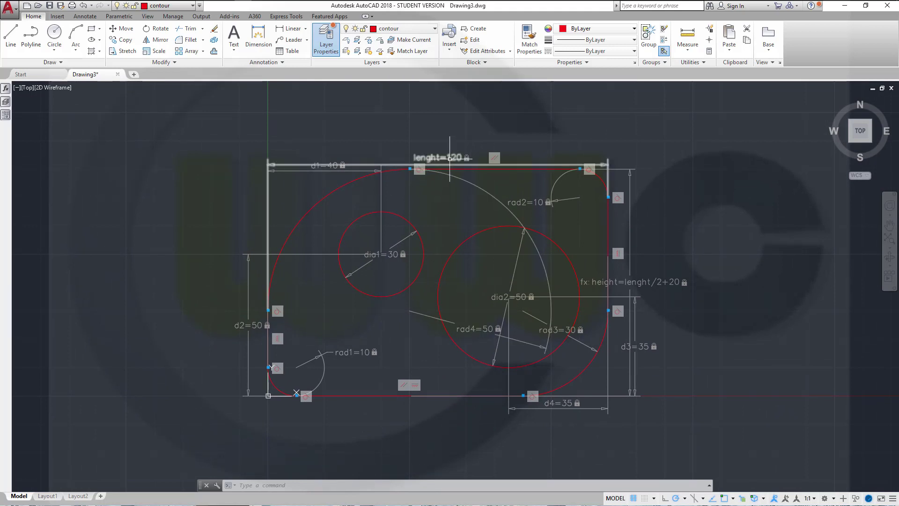
Shift the lenght dimension straight up by about 11 units, farther above the contour, and clear the selection
{"action": "left_click", "coordinate": [434, 150]}
{"action": "left_click", "coordinate": [429, 158]}
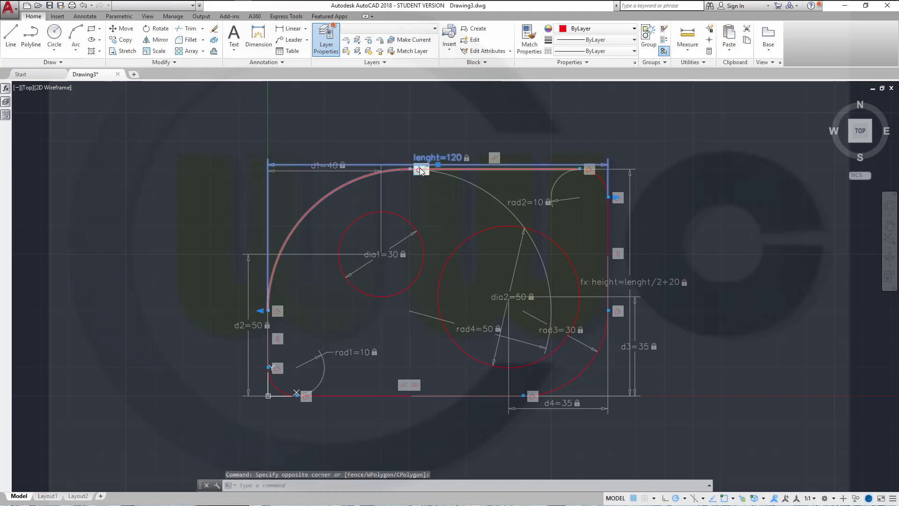
{"action": "left_click", "coordinate": [438, 165]}
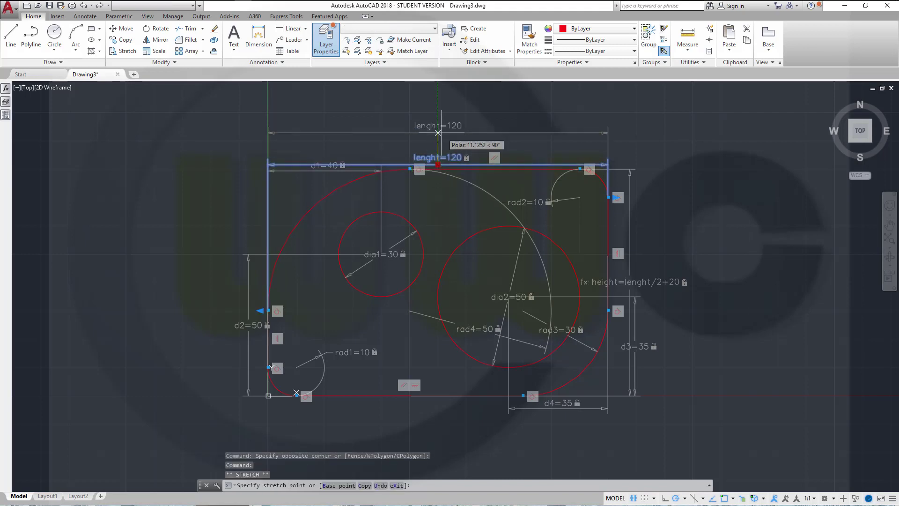
{"action": "left_click", "coordinate": [468, 133]}
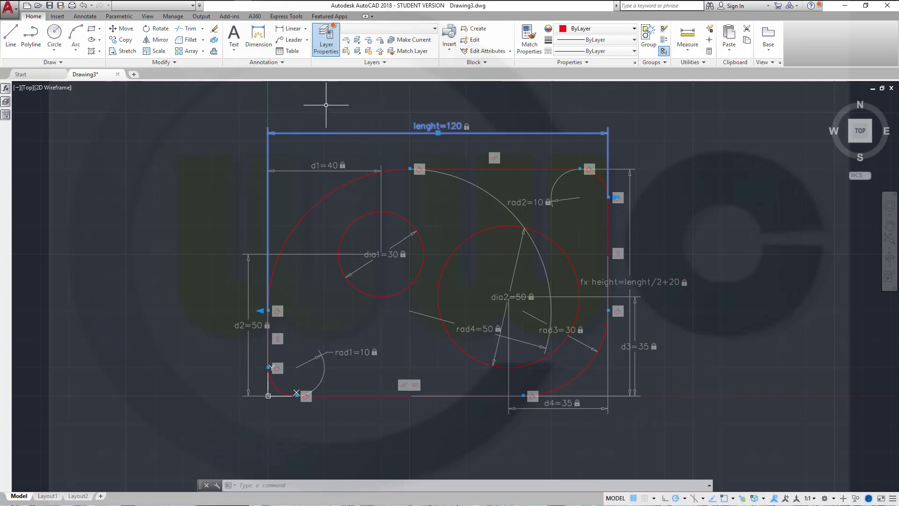
{"action": "key", "text": "Escape"}
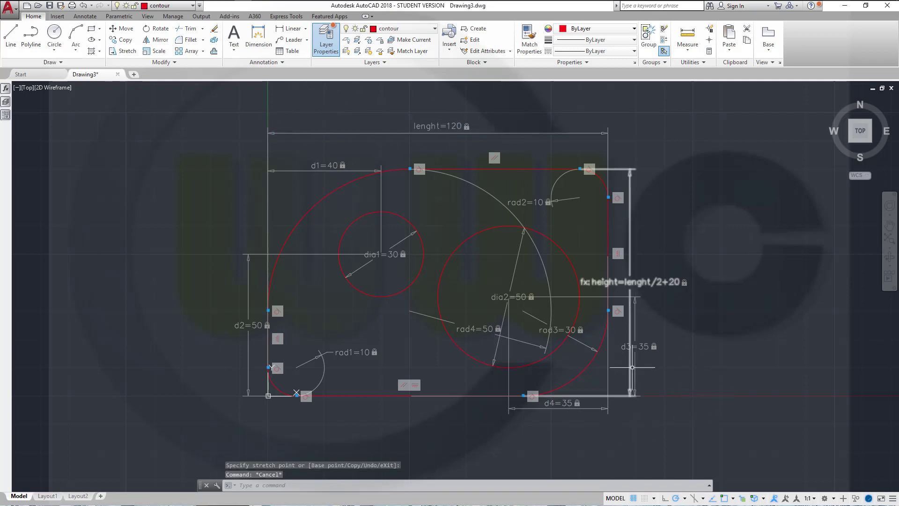